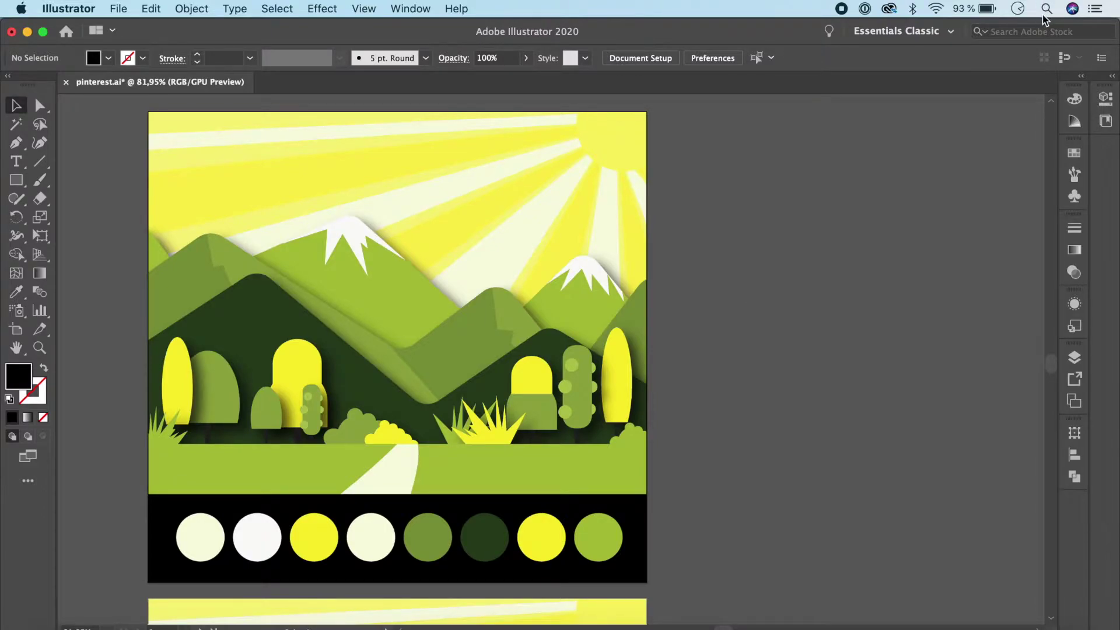
Select the landscape's clip group and double-click it to enter Isolation Mode inside Layer 2
scroll(545, 220, "right", 2)
scroll(545, 220, "up", 1)
left_click(544, 213)
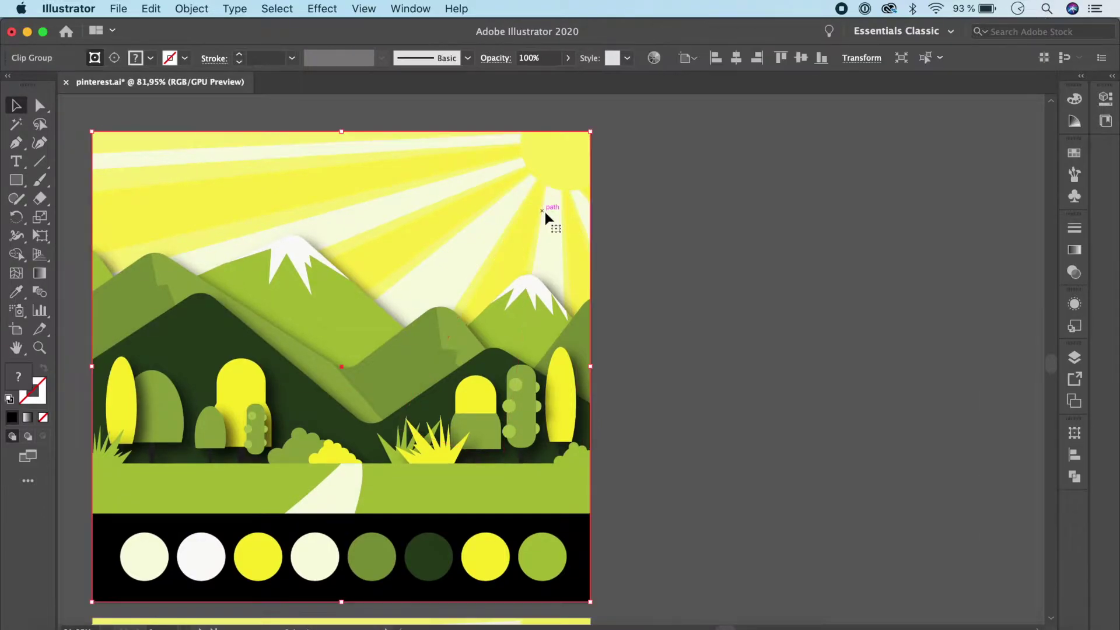
left_click(653, 316)
left_click(515, 235)
left_click(674, 233)
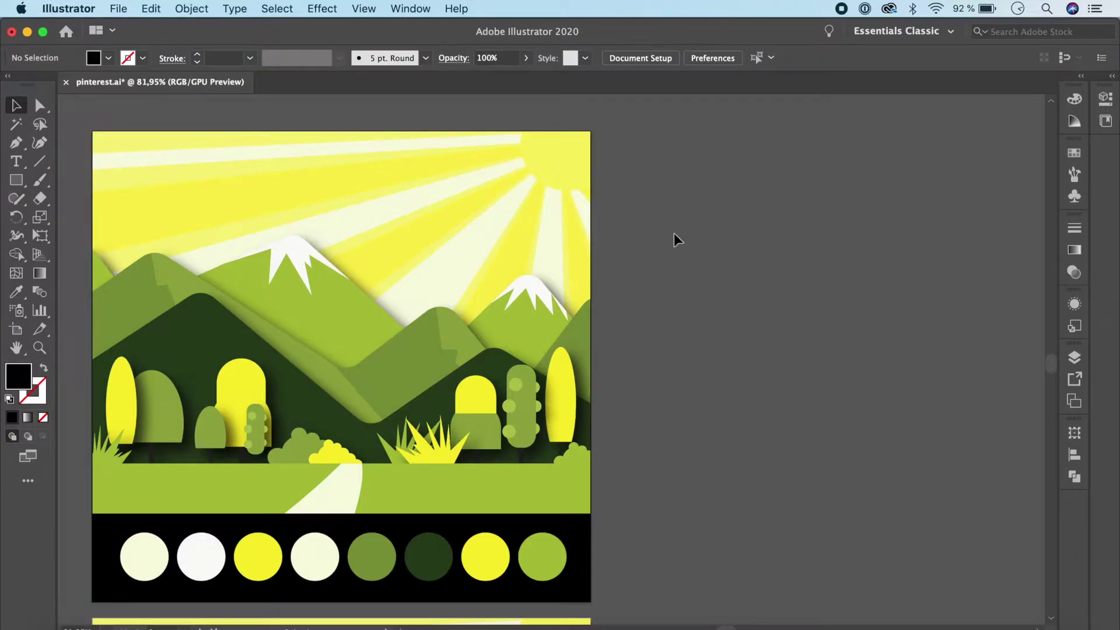
scroll(674, 233, "up", 1)
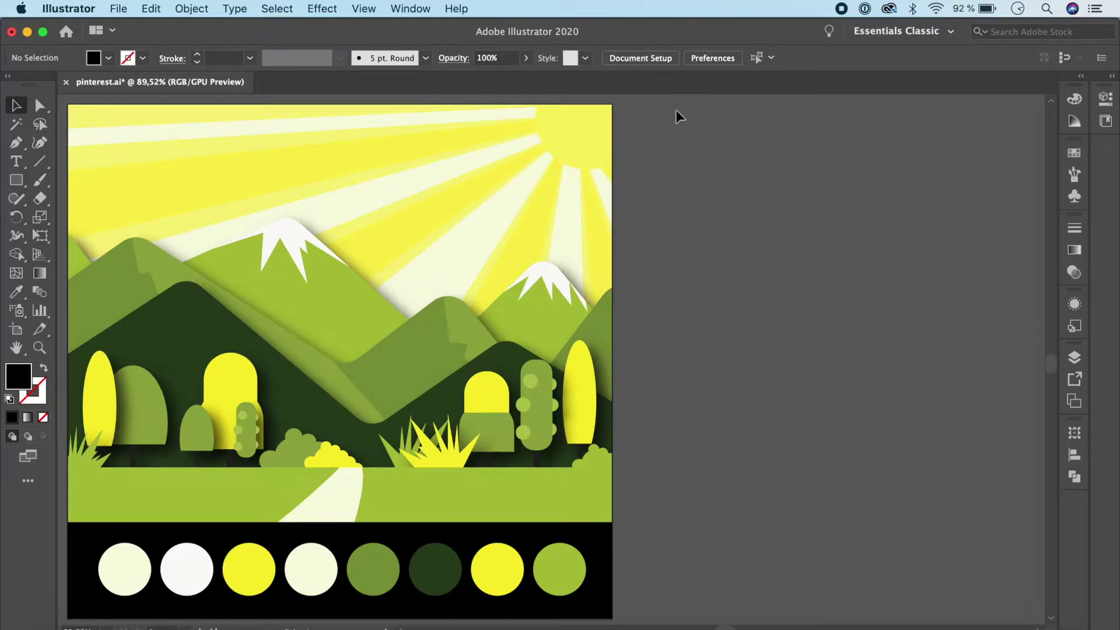
left_click(93, 604)
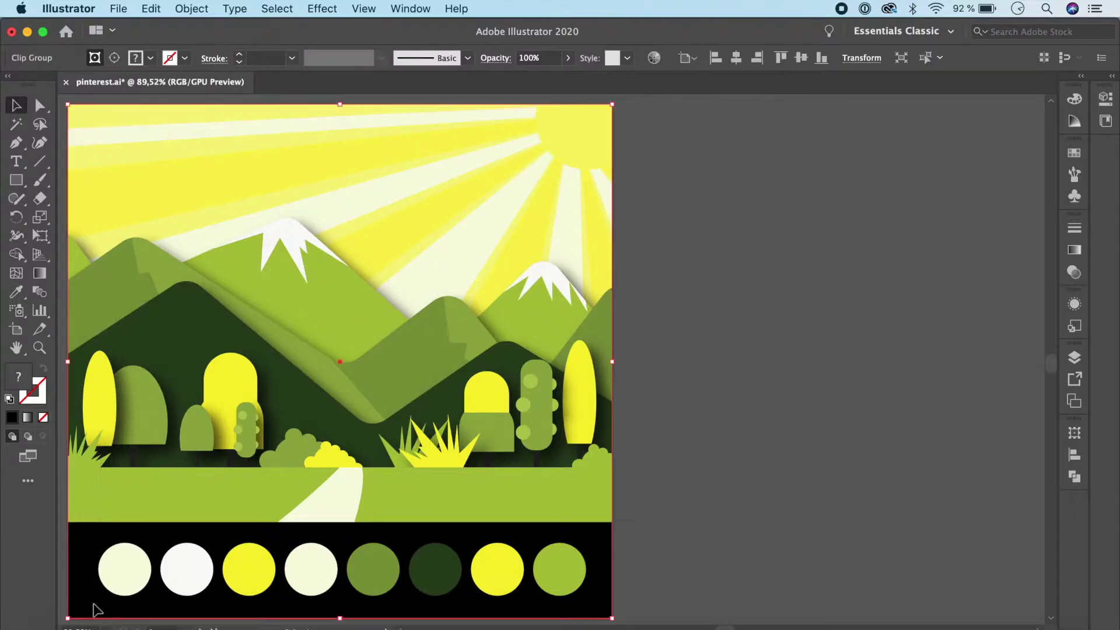
double_click(447, 314)
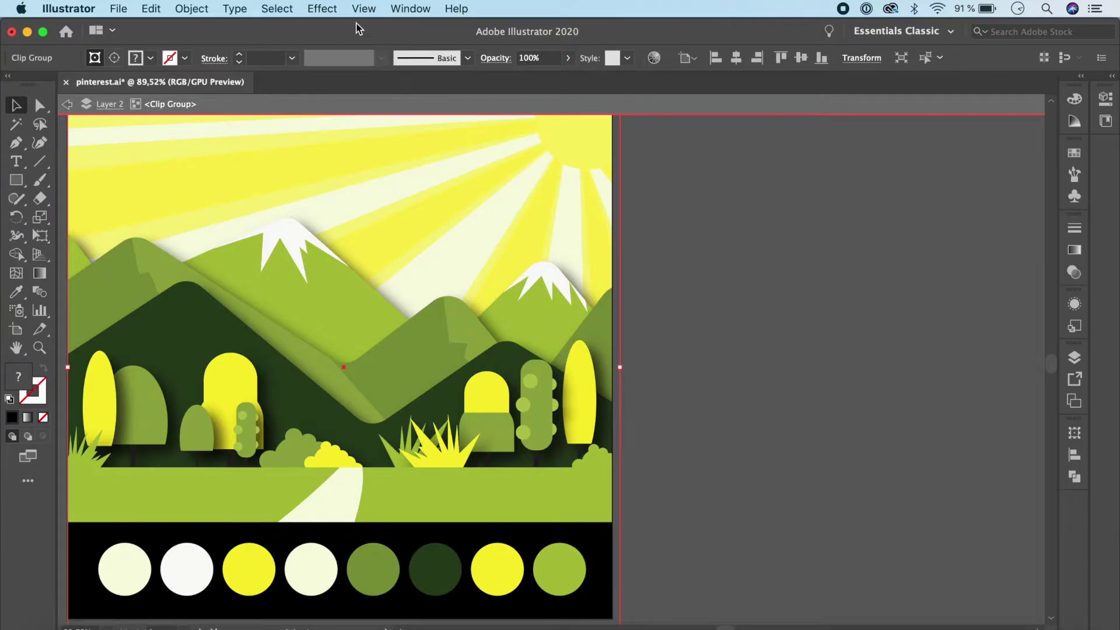
Open Edit > Edit Colors > Recolor Artwork and move the dialog beside the artboard
left_click(151, 8)
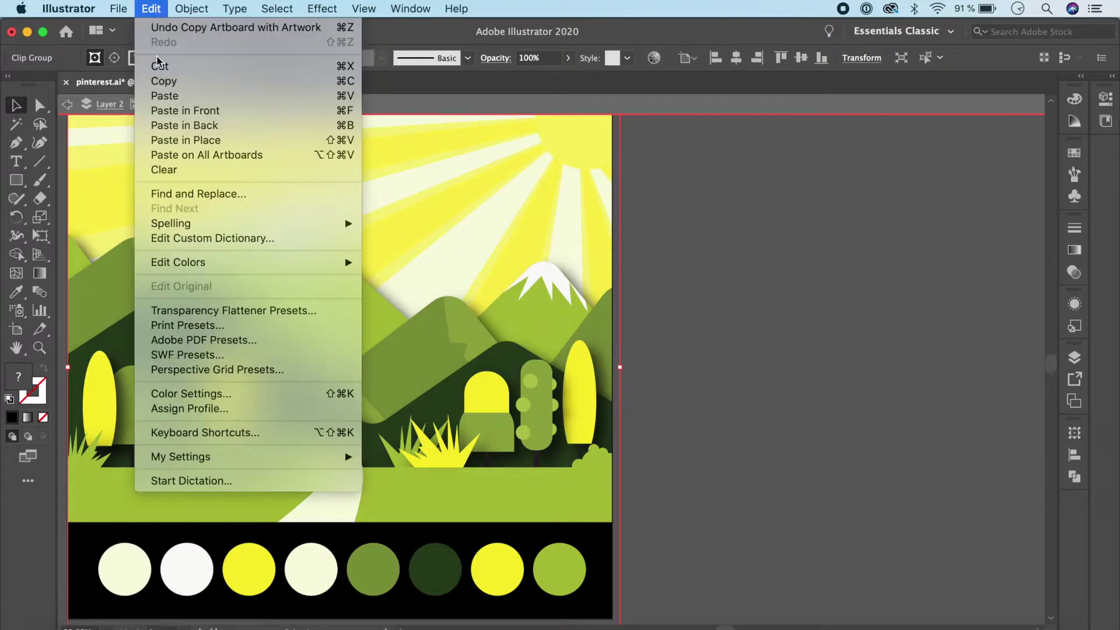
mouse_move(202, 260)
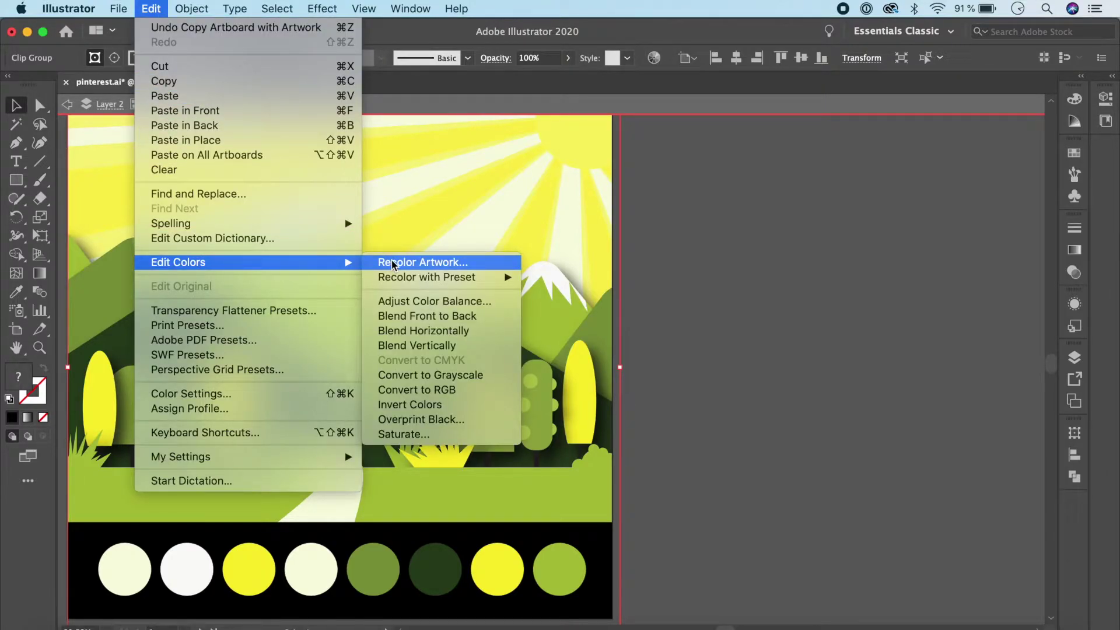
mouse_move(403, 279)
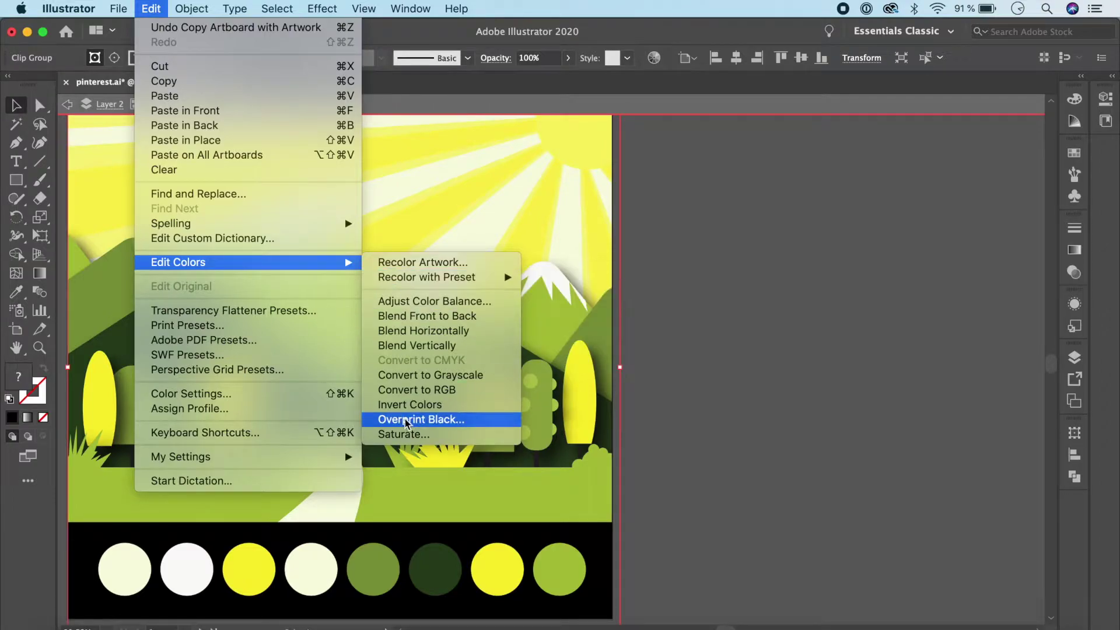
left_click(424, 263)
mouse_move(892, 109)
left_mouse_down()
mouse_move(880, 106)
mouse_move(907, 105)
left_mouse_up()
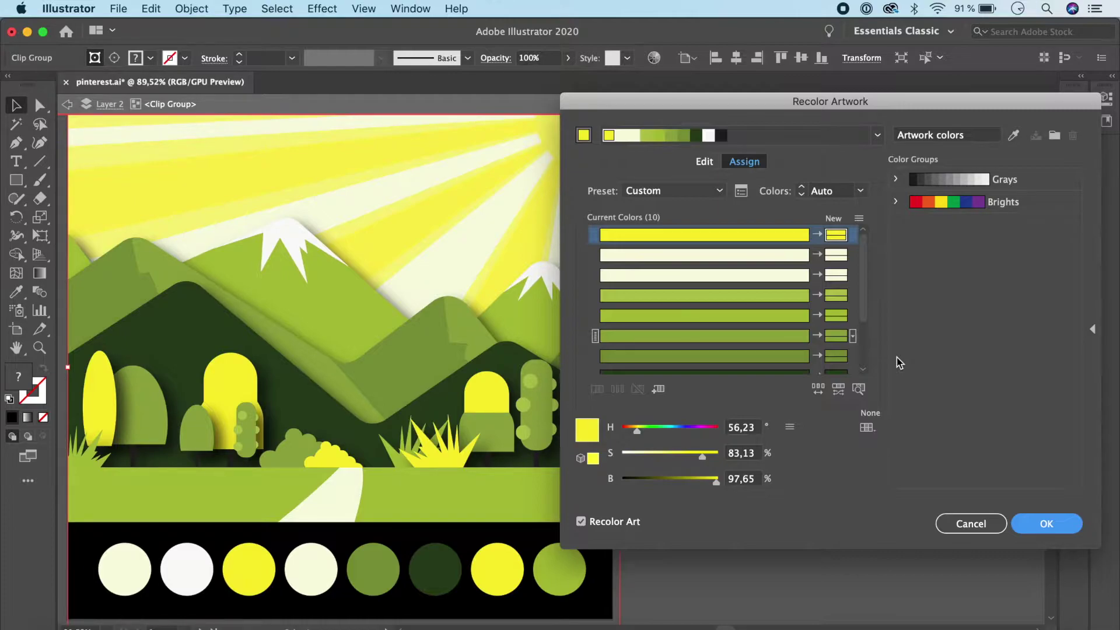
On color.adobe.com, copy the hex code of a Royal Blue Hues swatch
left_click(365, 627)
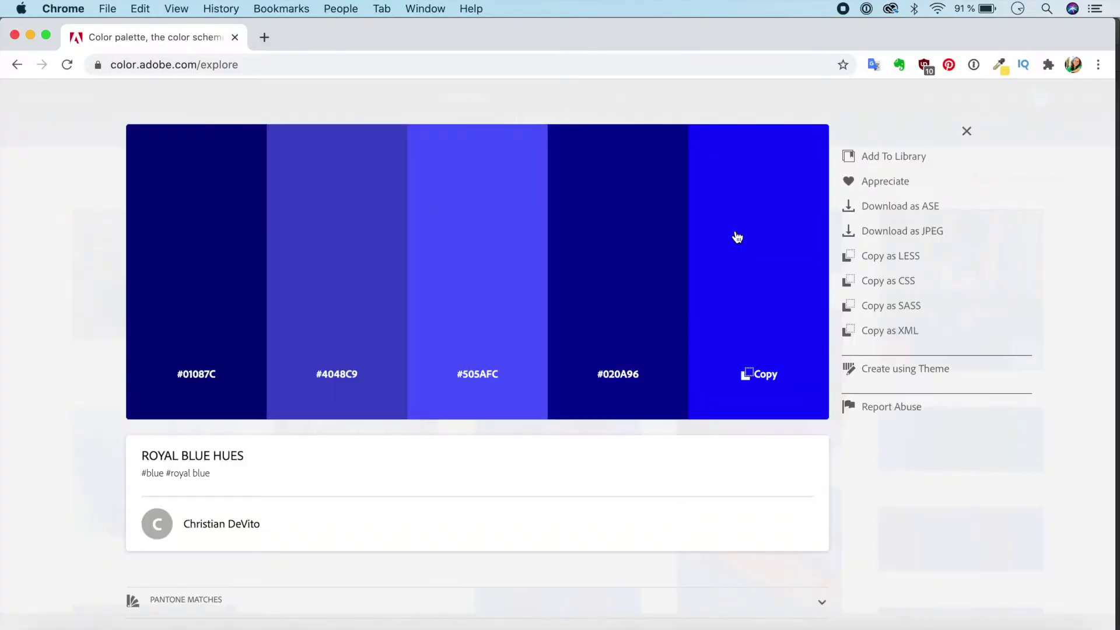
left_click(624, 377)
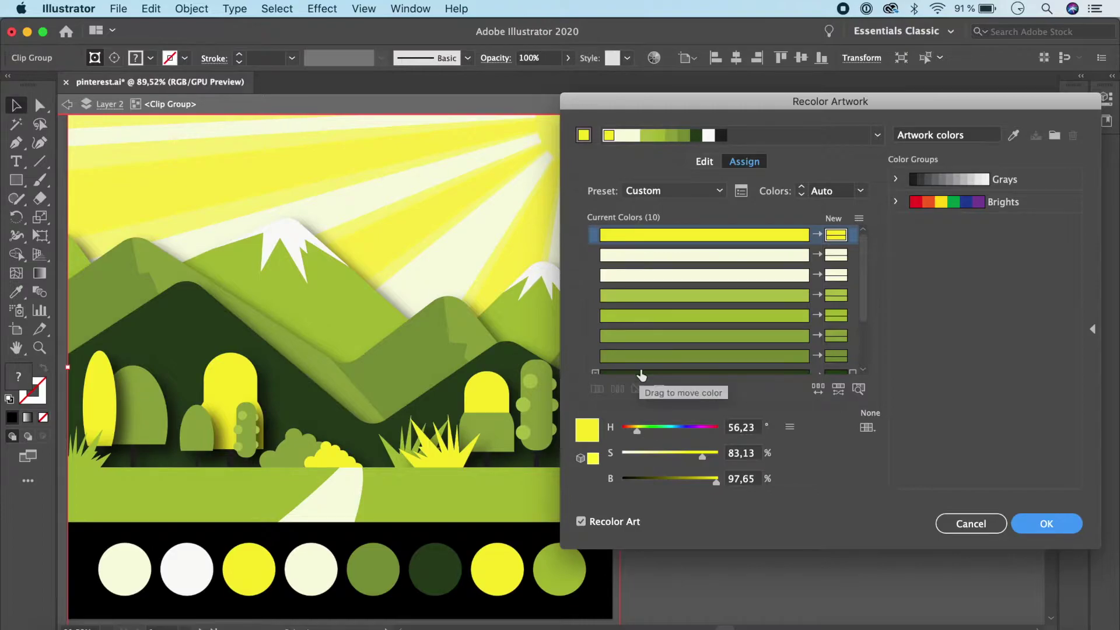
With Colors set to All, replace the dark green with pasted blue #320A96
scroll(641, 368, "down", 3)
left_click(800, 324)
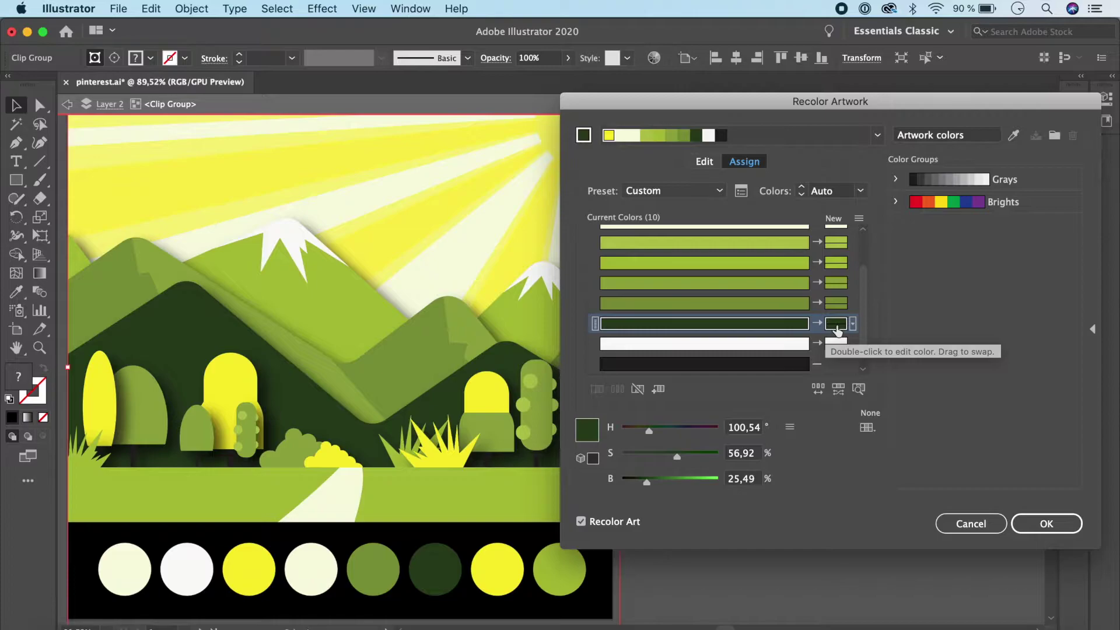
left_click(817, 367)
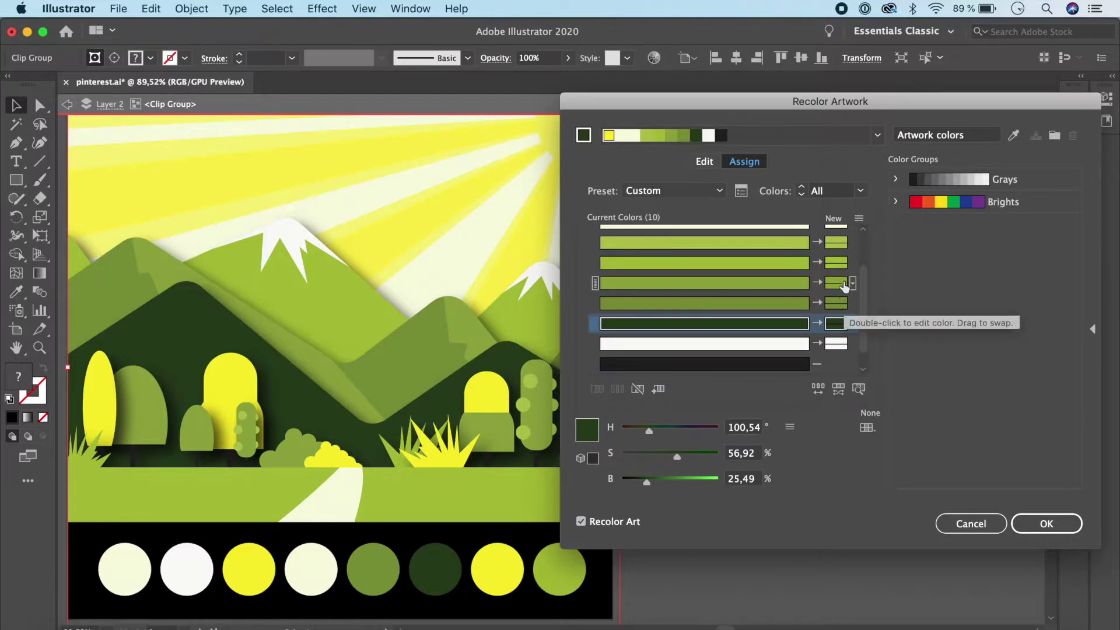
double_click(840, 330)
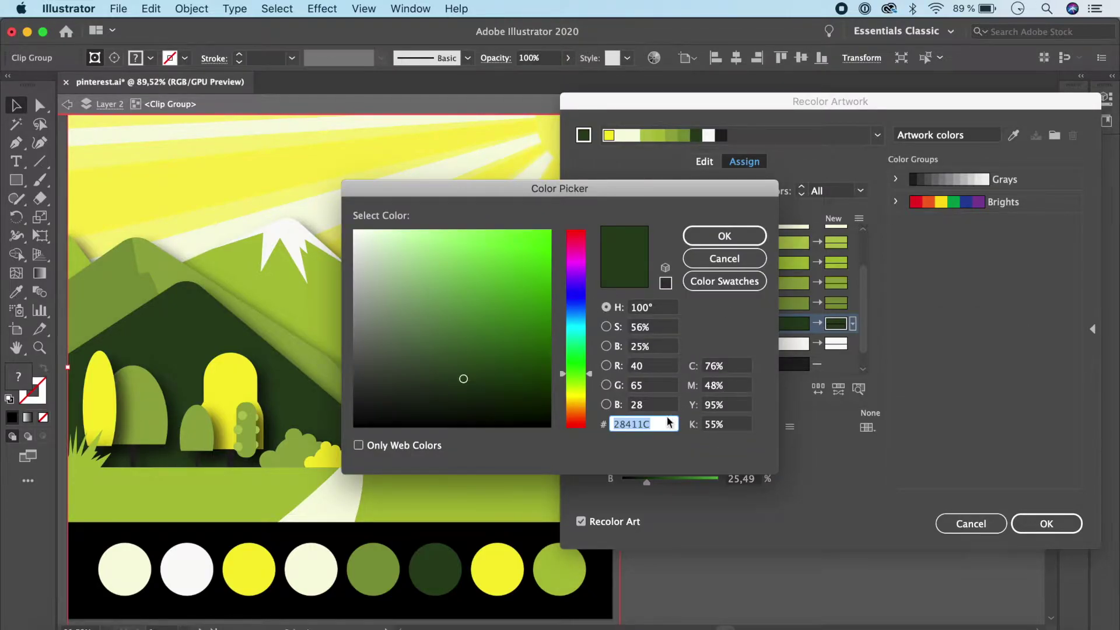
key("super+v")
left_click(723, 236)
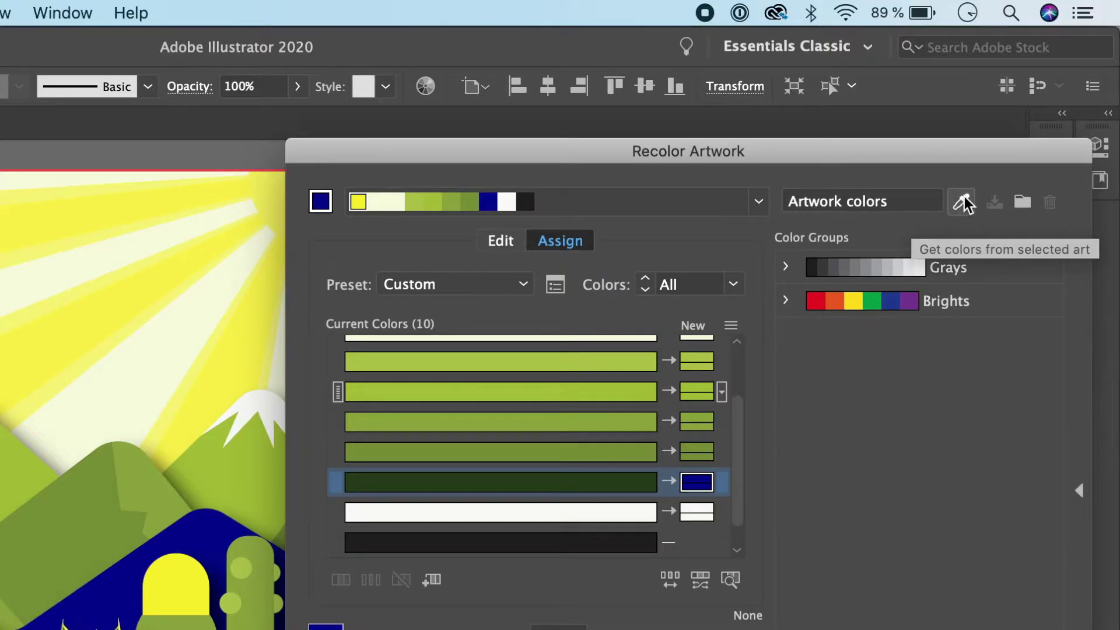
Reload the landscape's original colours with Get Colors from Selected Art
left_click(963, 202)
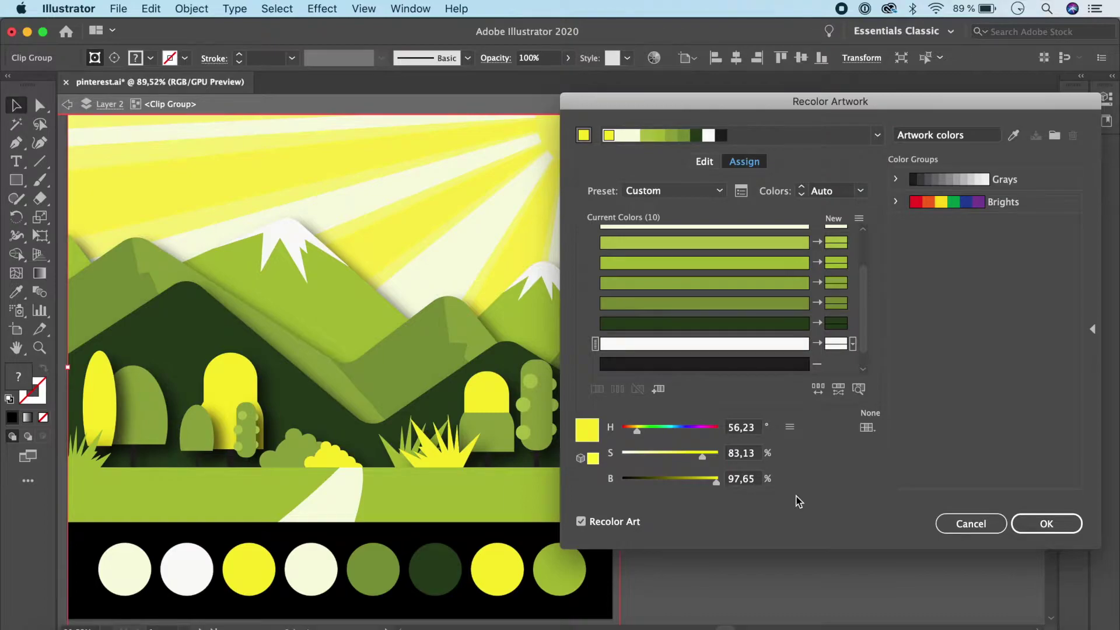
scroll(818, 298, "up", 3)
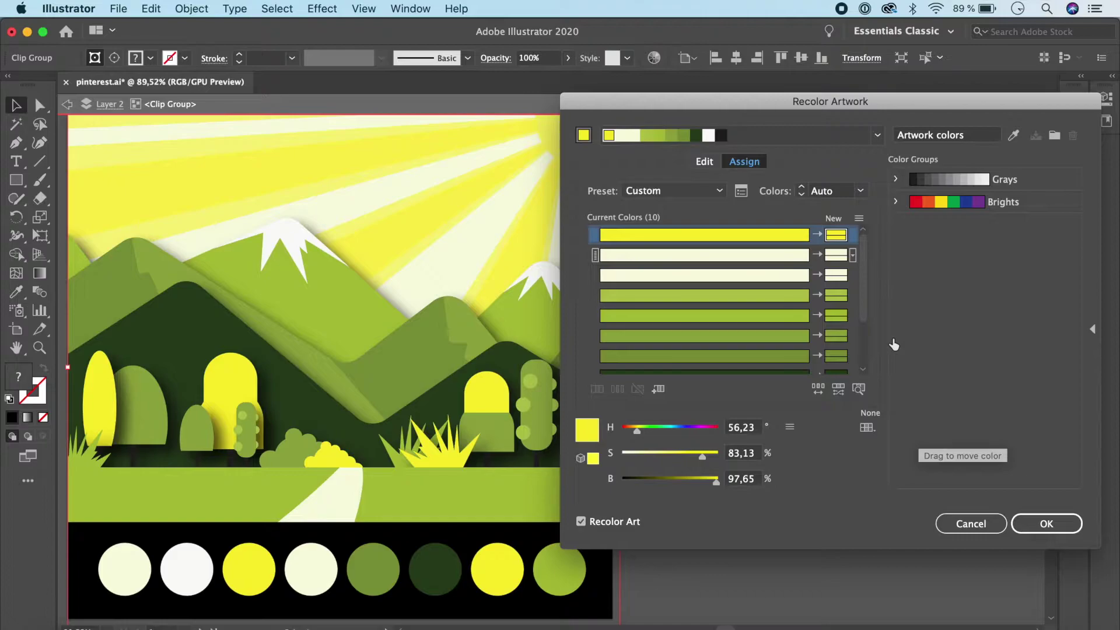
On the Edit tab's wheel, try shifting the yellows toward orange, then reset the colours
left_click(702, 168)
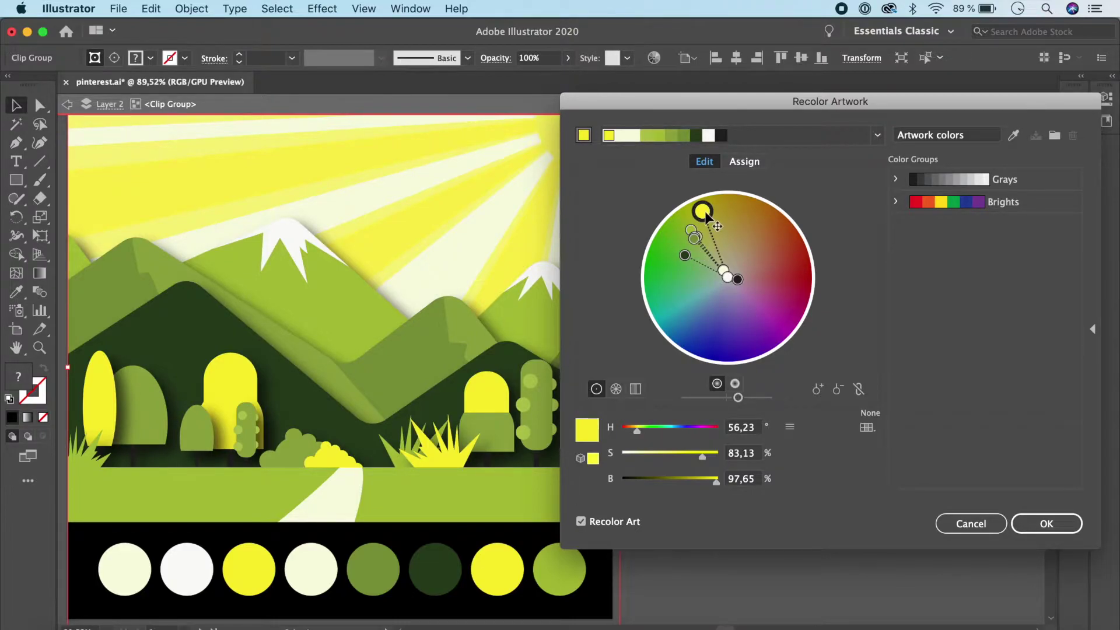
left_click_drag(706, 215, 777, 231)
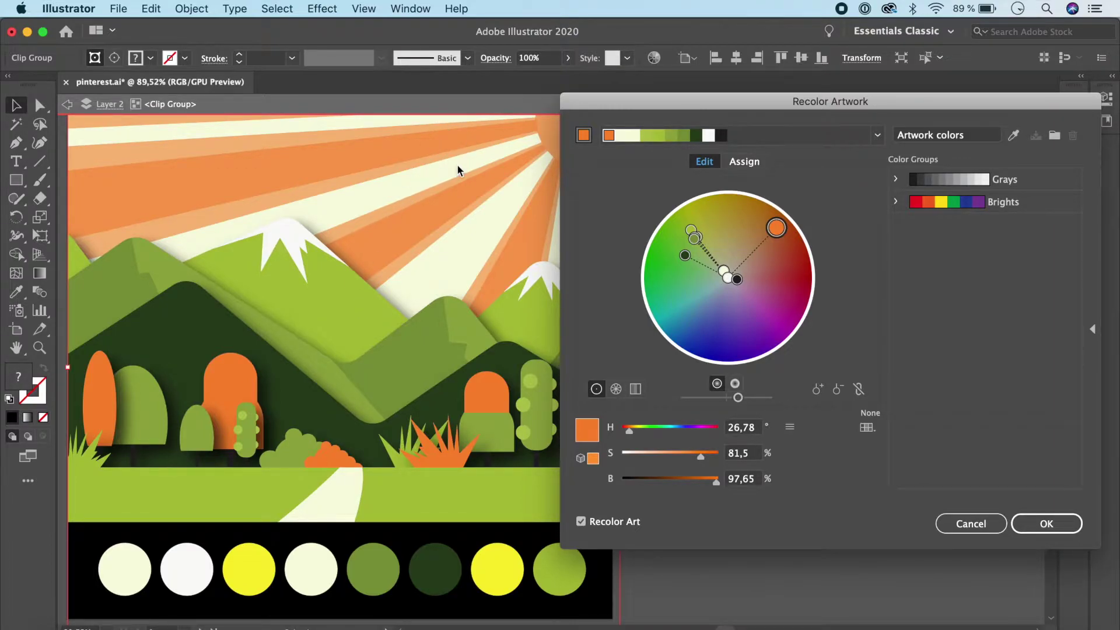
left_click(1017, 143)
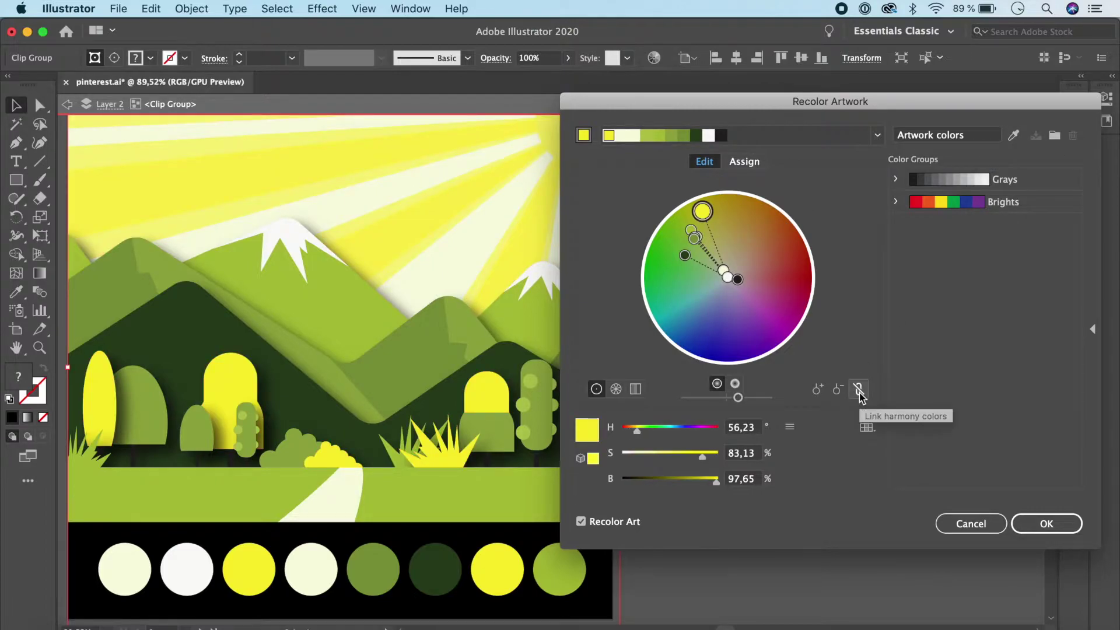
Link harmony colours, rotate the palette to magenta (hue 280.97°) and raise brightness to 86.19%
left_click(858, 395)
mouse_move(703, 211)
left_mouse_down()
mouse_move(762, 218)
mouse_move(785, 244)
mouse_move(800, 286)
mouse_move(761, 327)
left_mouse_up()
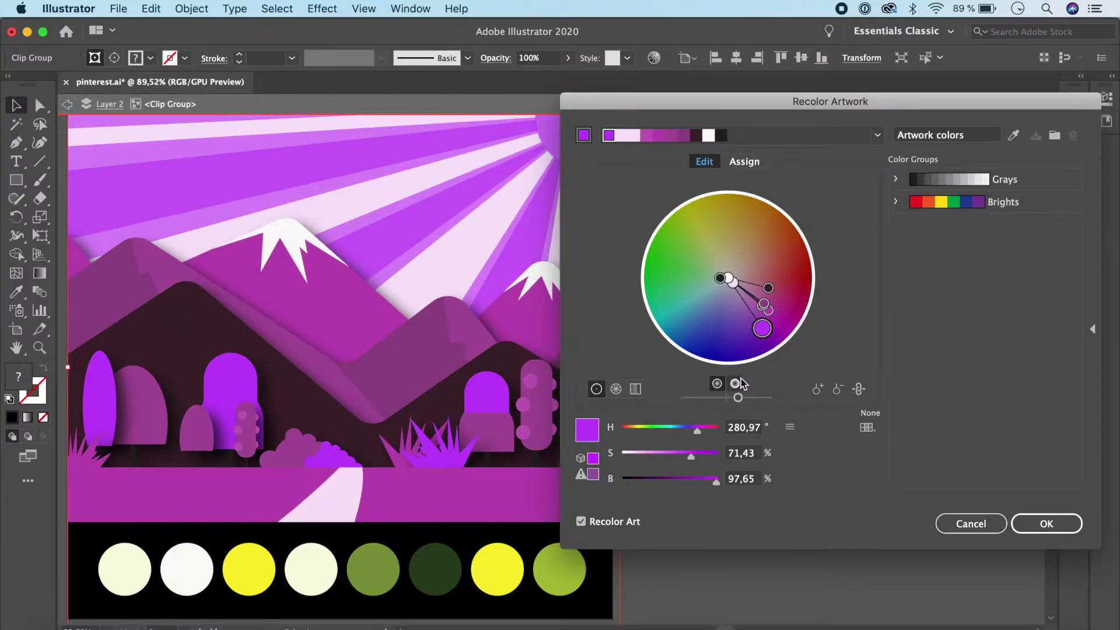
mouse_move(737, 397)
left_mouse_down()
mouse_move(759, 401)
mouse_move(685, 404)
mouse_move(758, 406)
left_mouse_up()
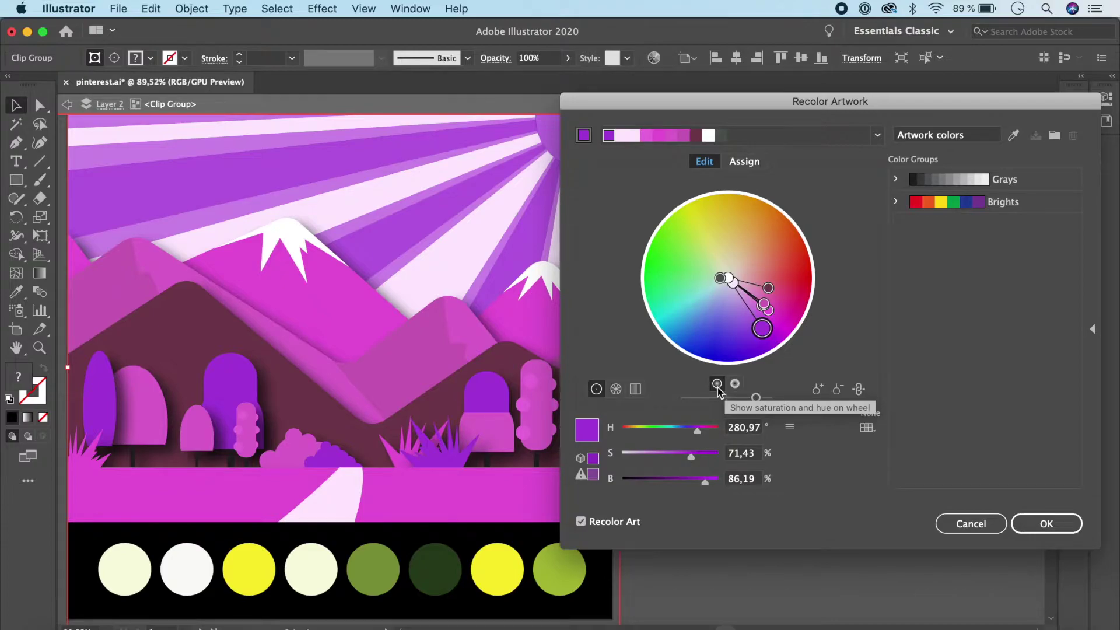
Toggle the wheel's brightness/saturation display and drag the harmony to olive-lime, hue 56.64°
left_click(735, 385)
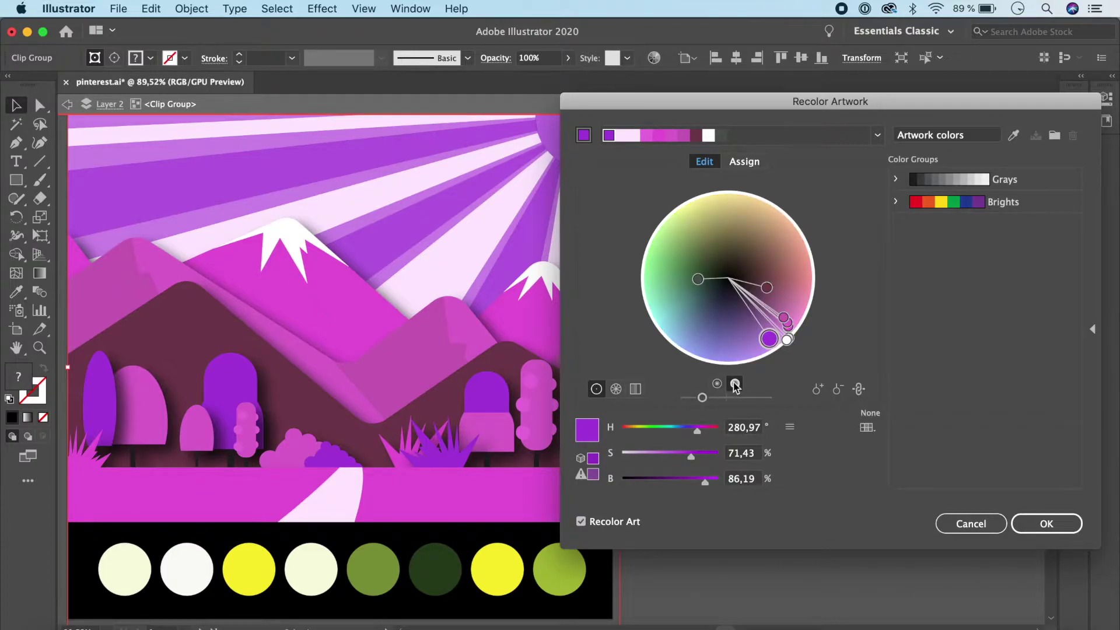
left_click(717, 385)
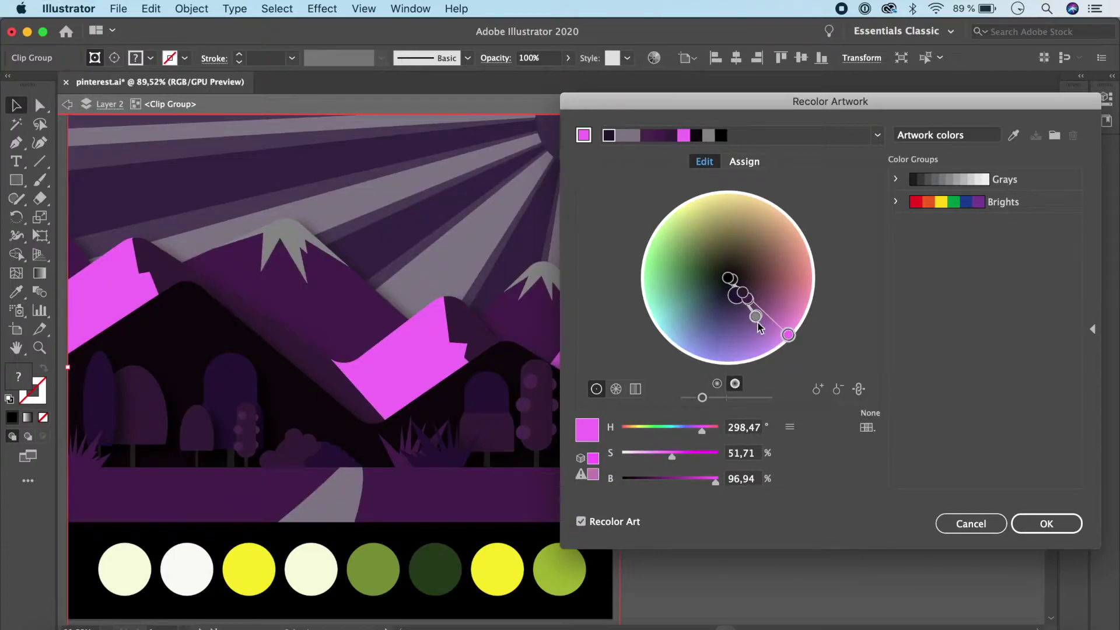
left_click(721, 383)
left_click(718, 383)
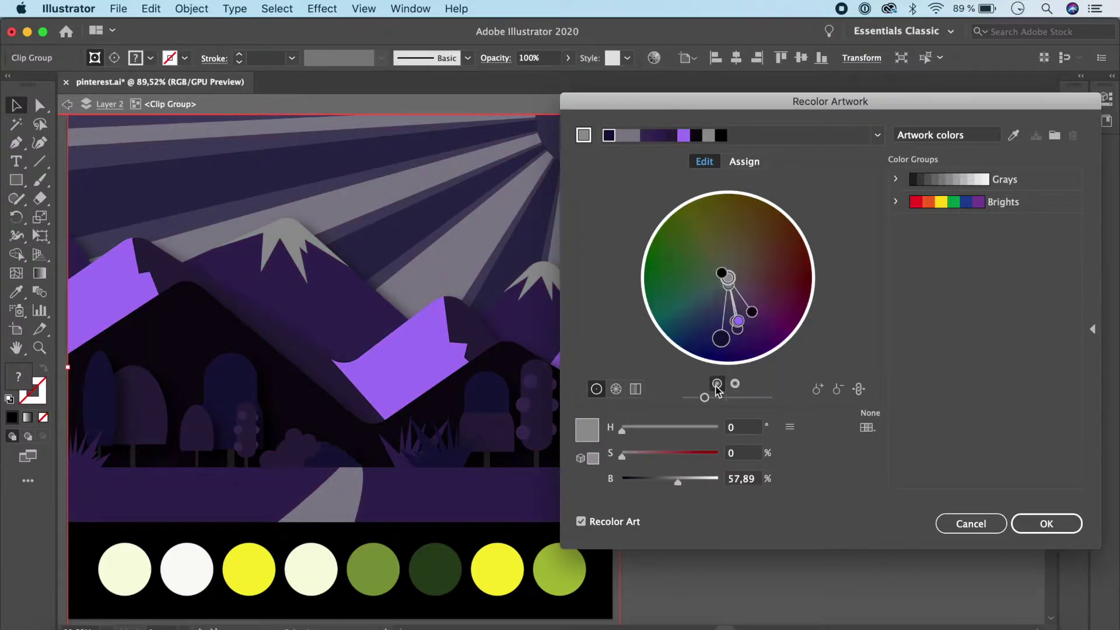
left_click_drag(736, 343, 791, 331)
left_click_drag(704, 397, 754, 401)
left_click_drag(754, 301, 708, 232)
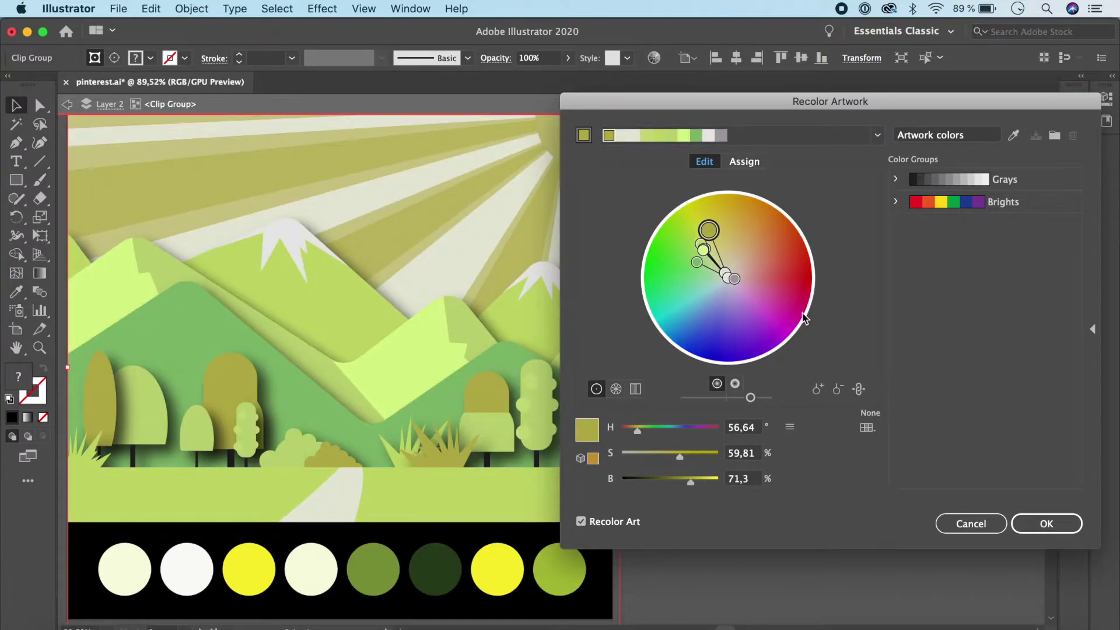
Compare the harmony in segmented wheel, smooth wheel and colour bars views
left_click(617, 389)
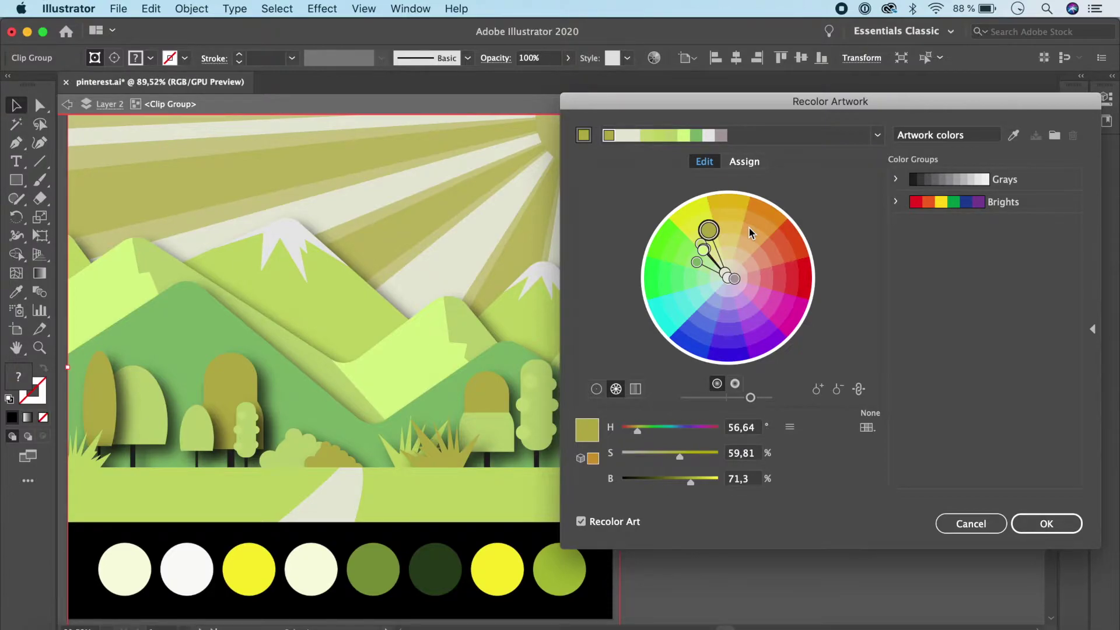
left_click(595, 389)
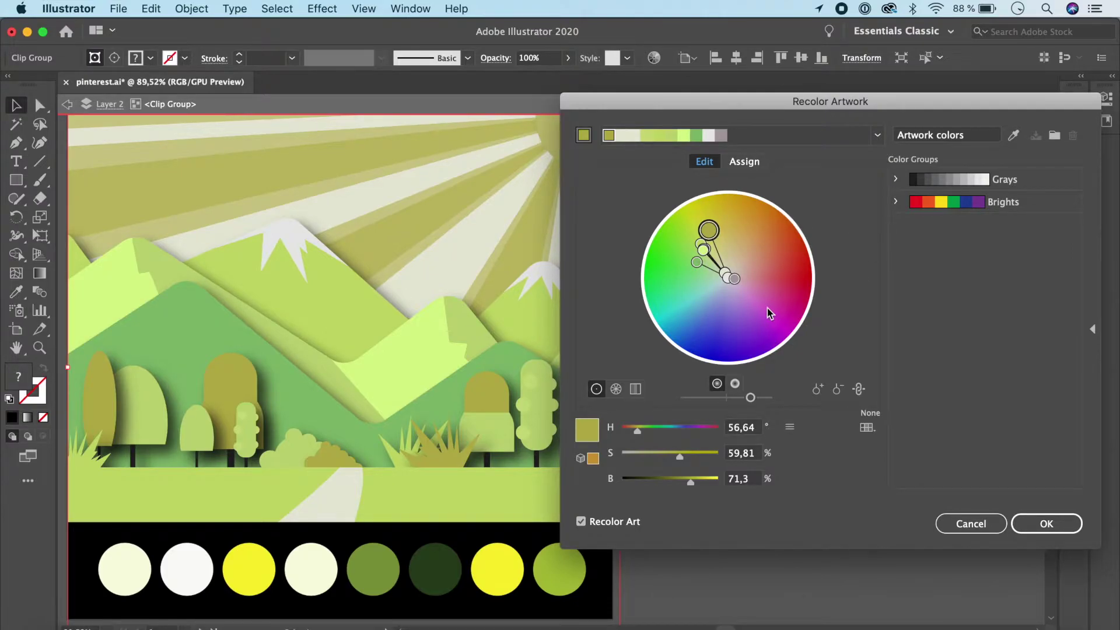
left_click(616, 389)
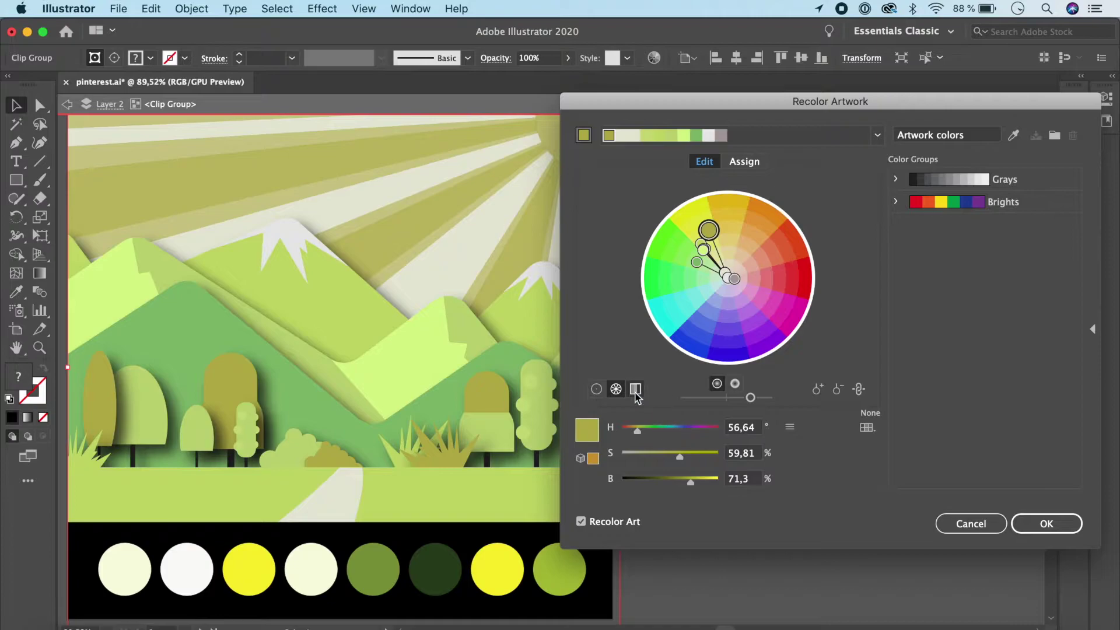
left_click(635, 389)
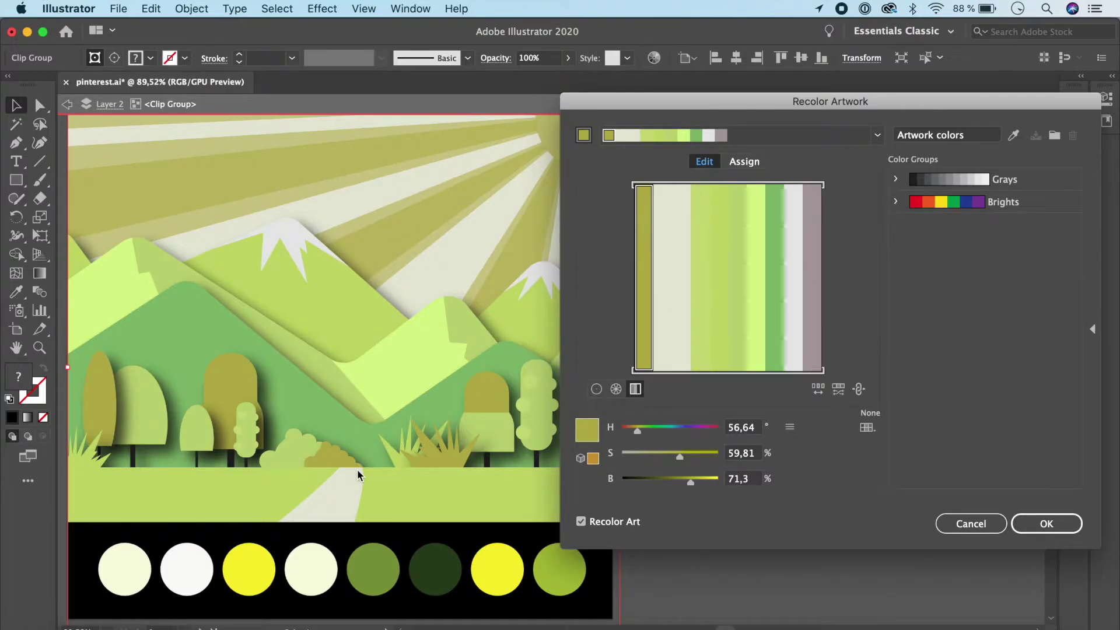
Restore the artwork's original colours and raise the smooth wheel's brightness to 100%
left_click(1012, 136)
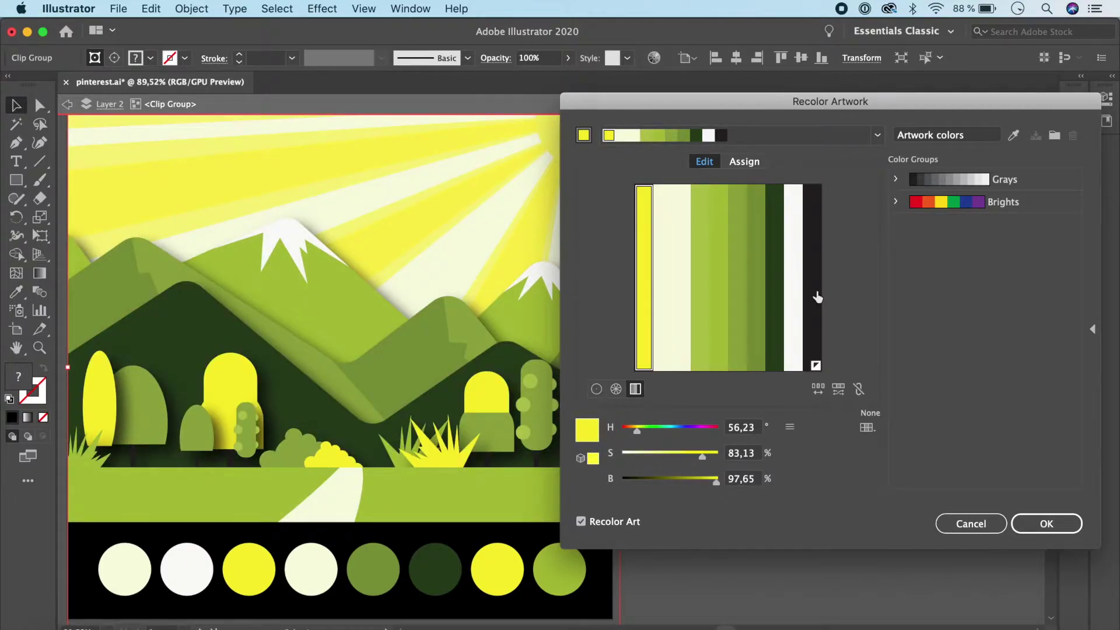
left_click(595, 389)
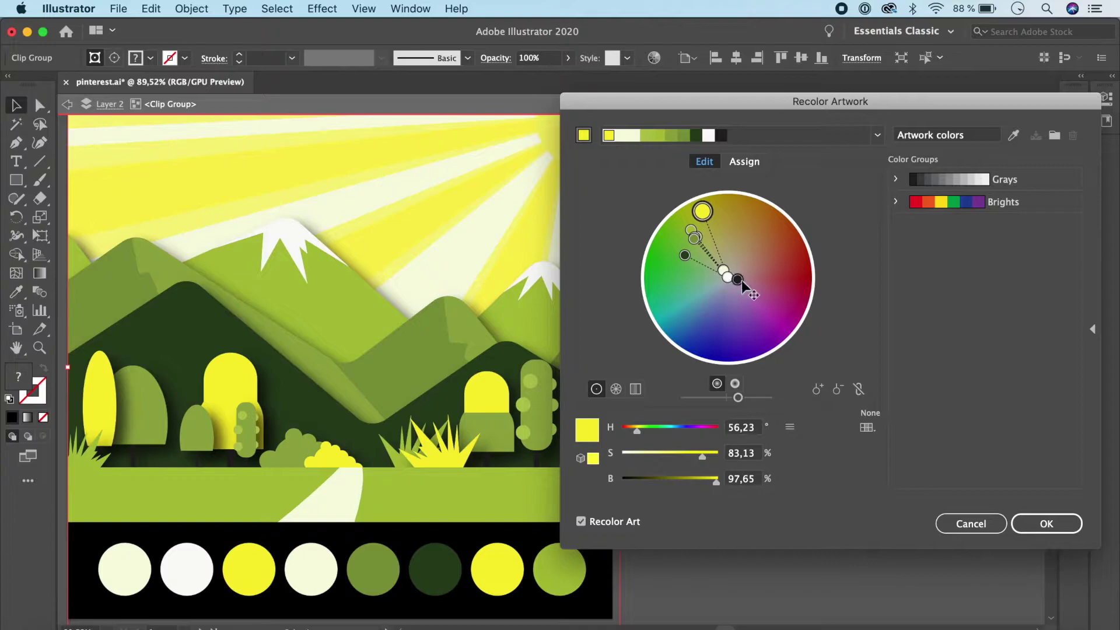
left_click_drag(738, 398, 748, 399)
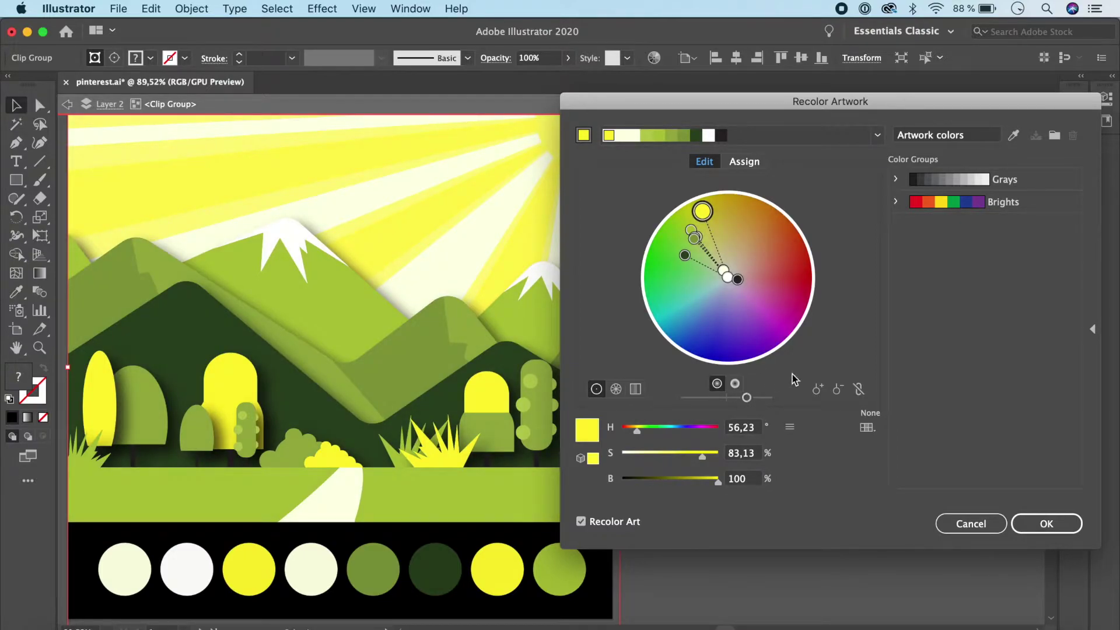
Switch to the Assign tab listing the ten current-to-new colour mappings and open the Preset dropdown
left_click(751, 162)
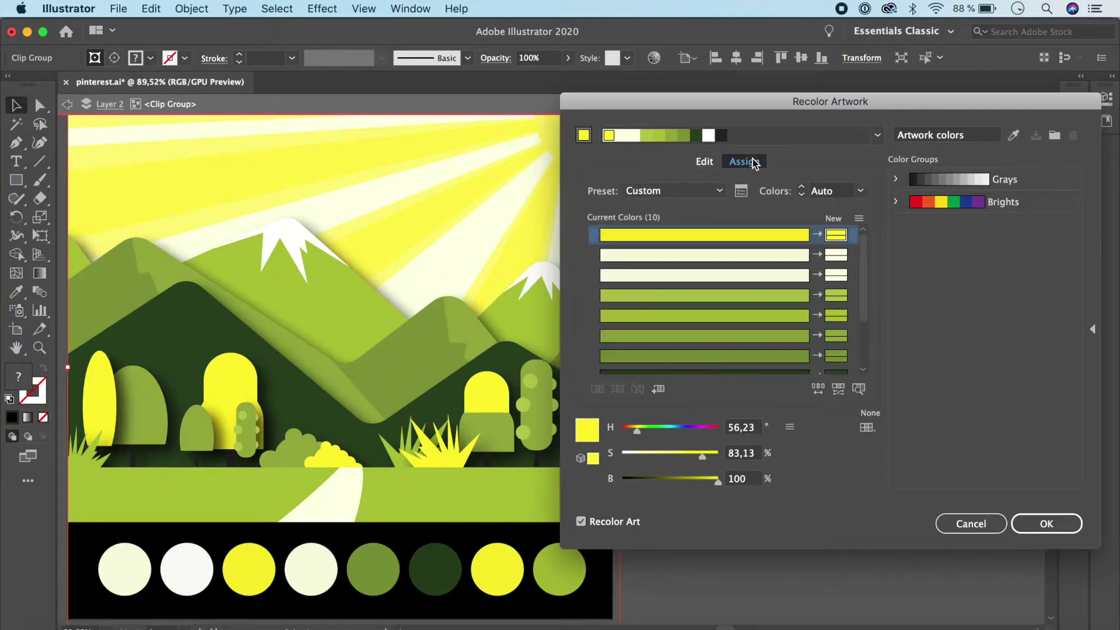
left_click(842, 235)
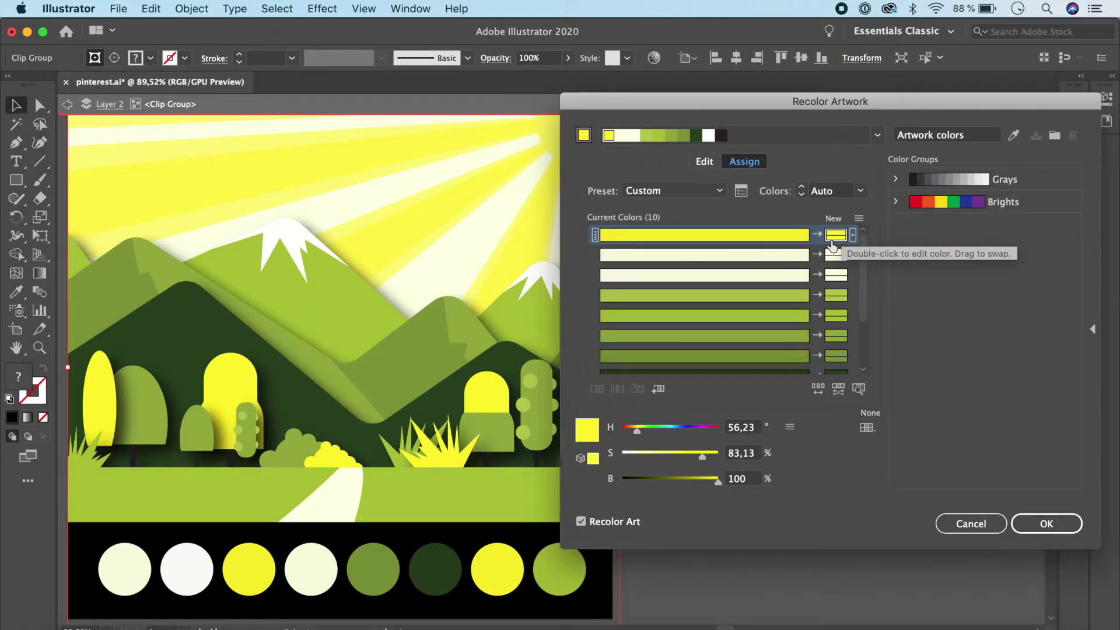
left_click(720, 191)
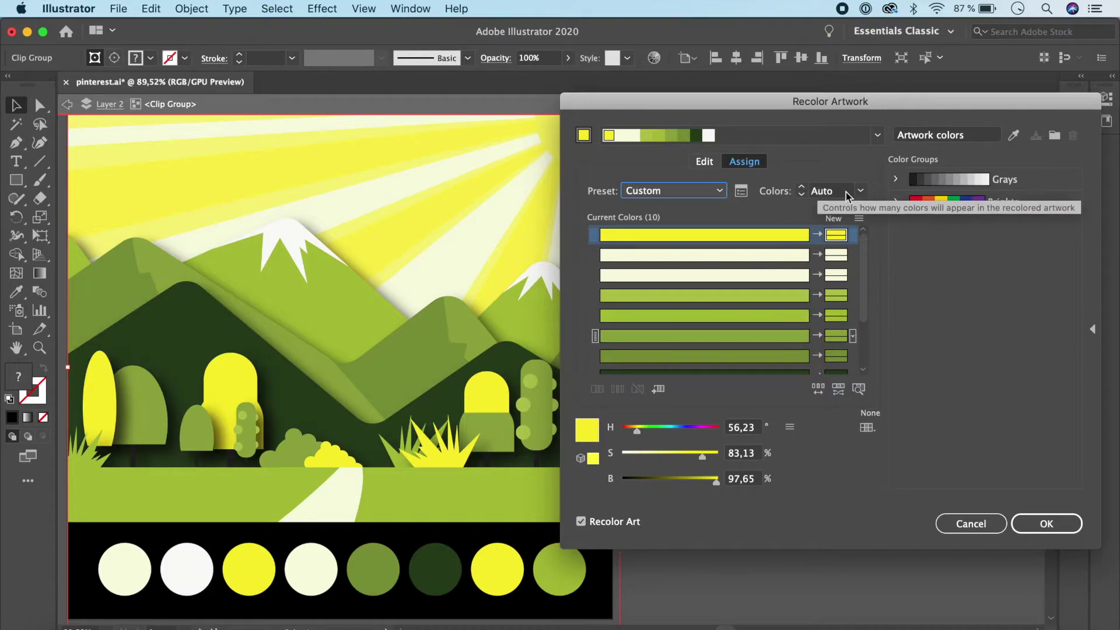
Lower the Colors count from Auto to 7
left_click(802, 195)
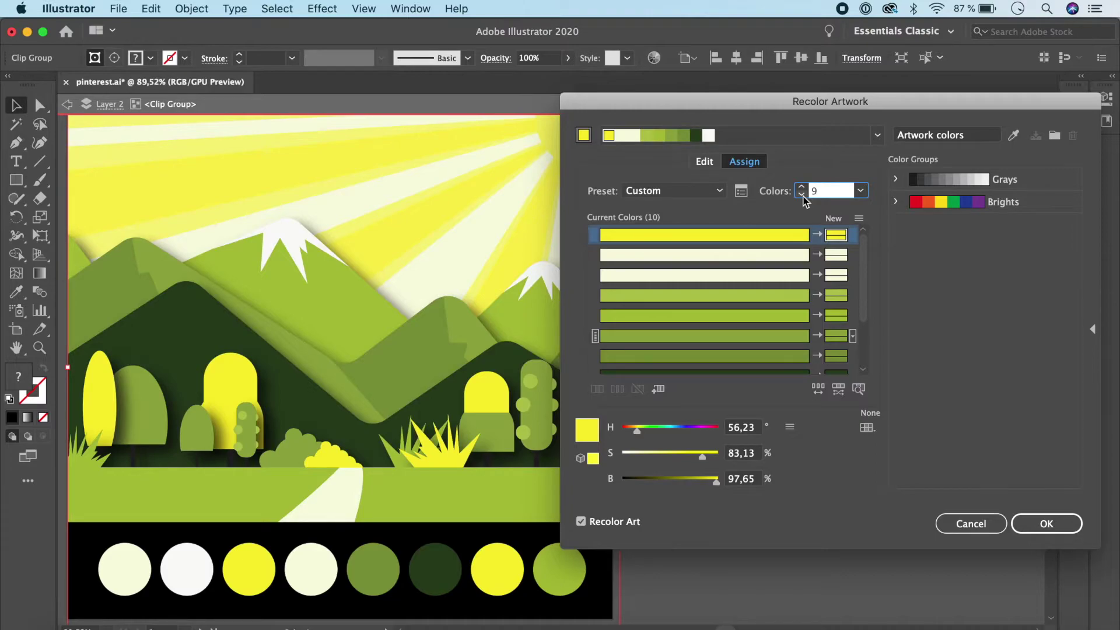
left_click(801, 195)
left_click(801, 197)
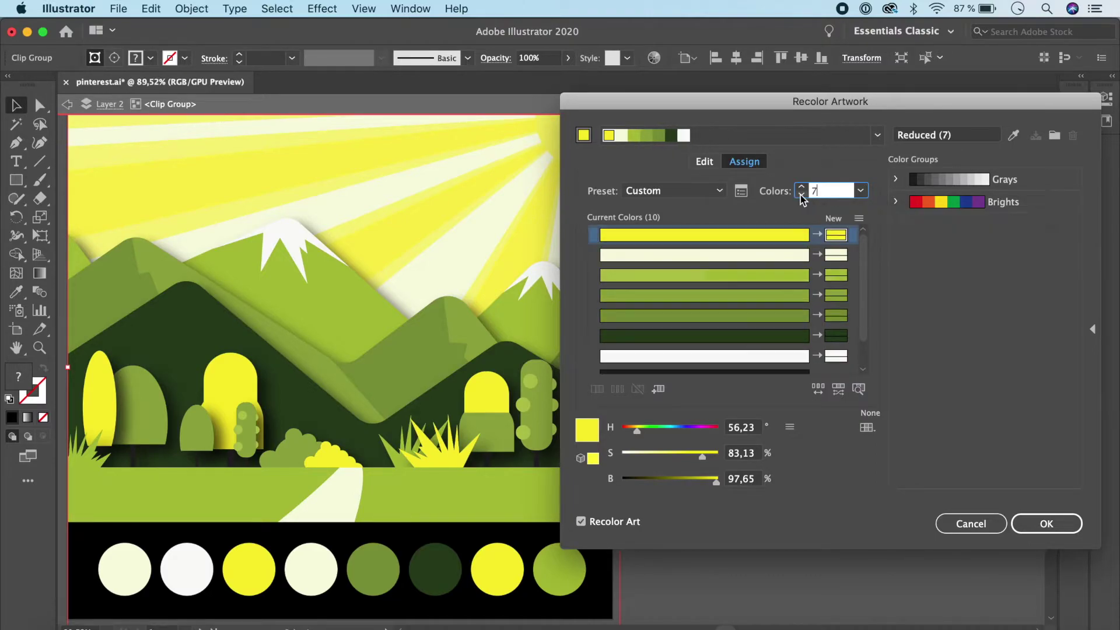
scroll(795, 247, "down", 3)
scroll(795, 247, "up", 3)
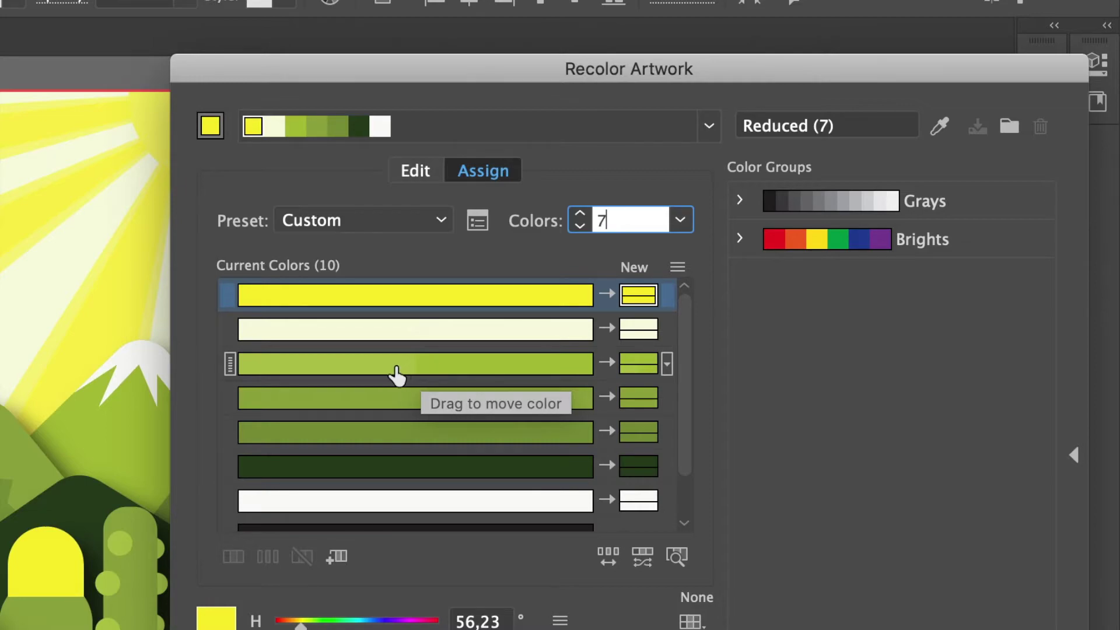
Separate the merged third colour row into different rows, raising the count to 9
left_click(438, 371)
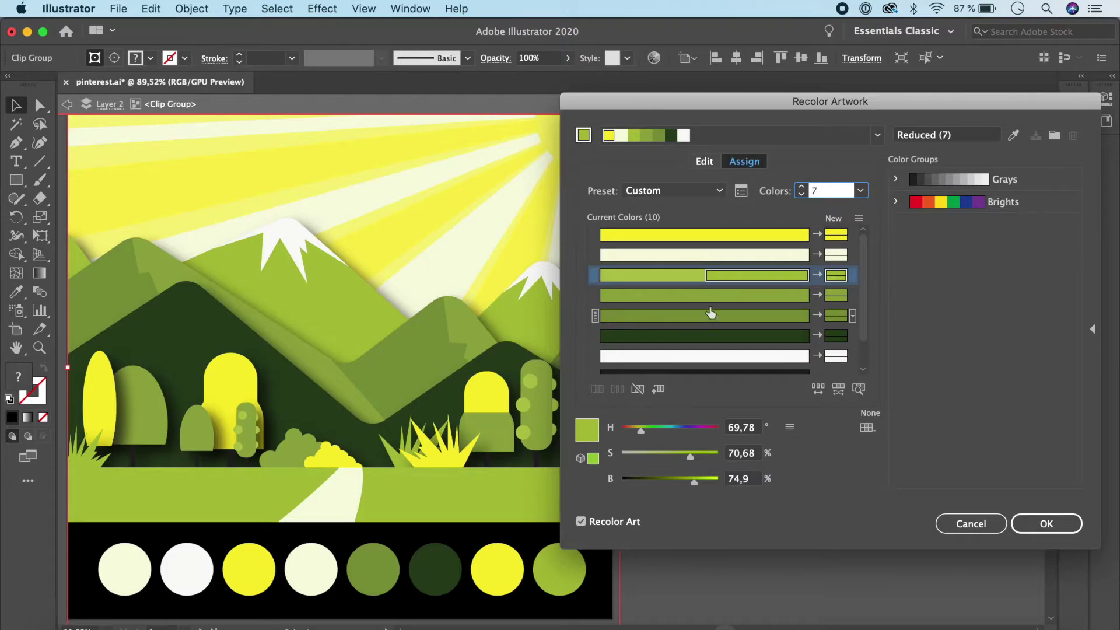
right_click(726, 280)
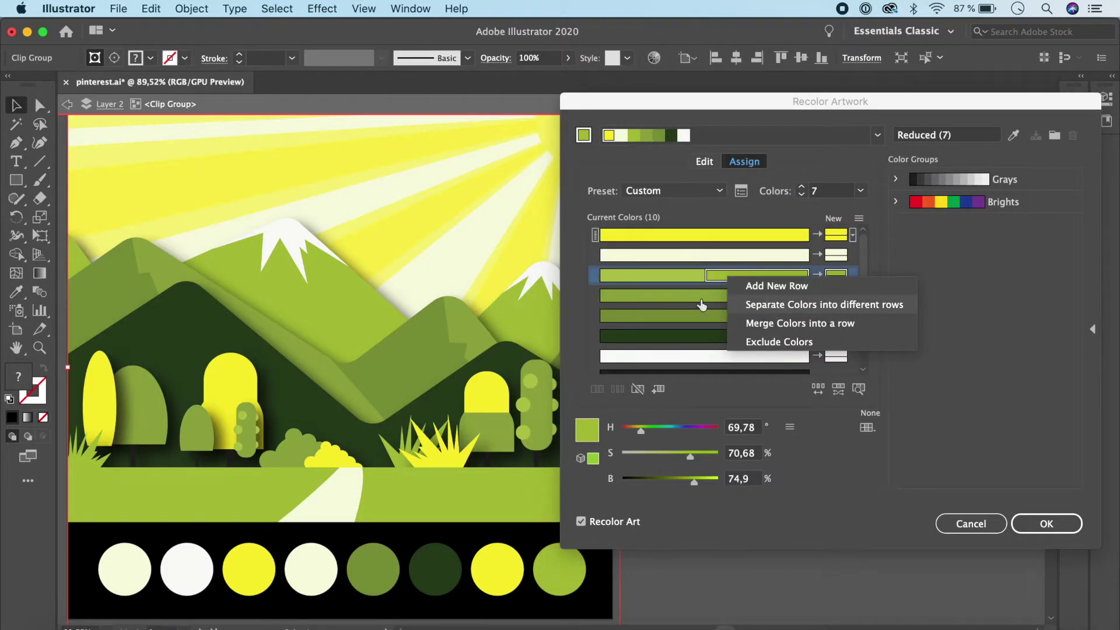
left_click(801, 188)
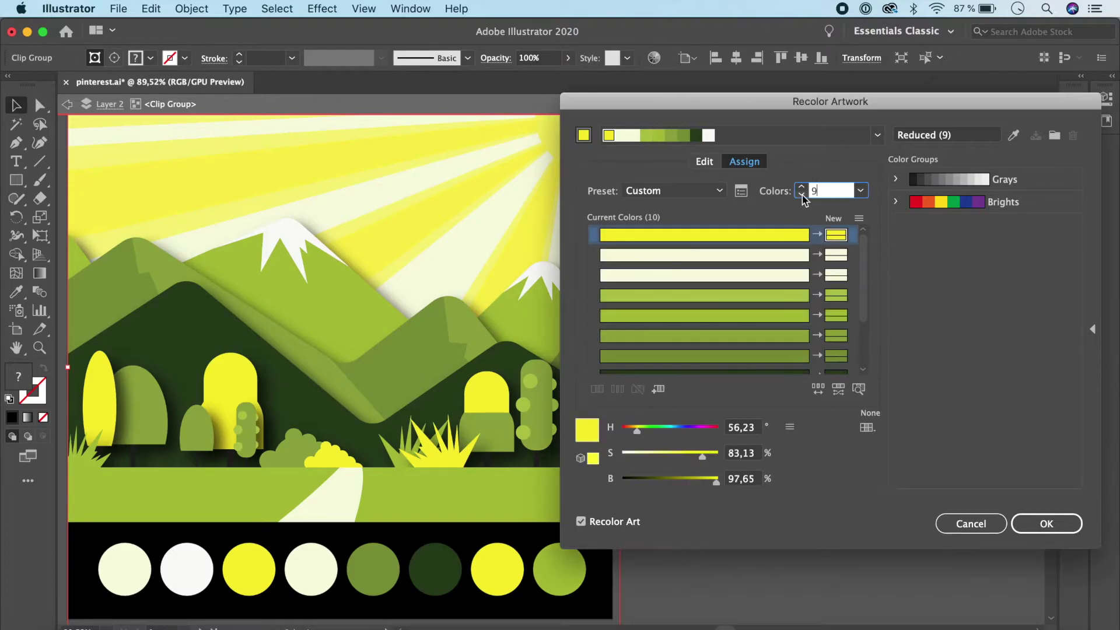
left_click(860, 191)
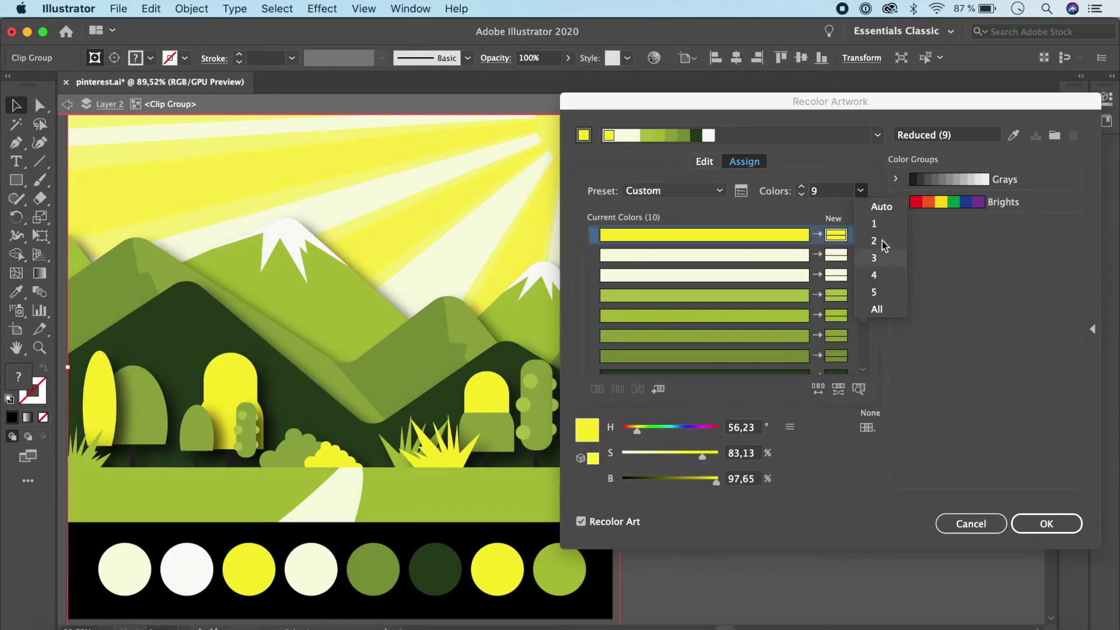
Preview the landscape reduced to 3 colours, then set the colour count back to All
left_click(881, 257)
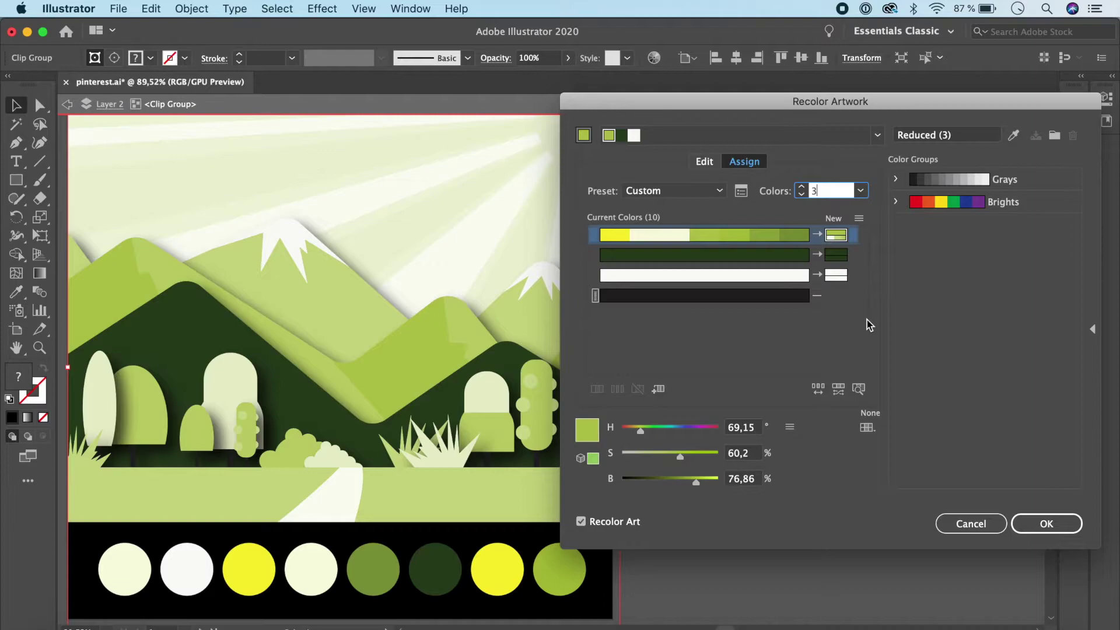
left_click(860, 191)
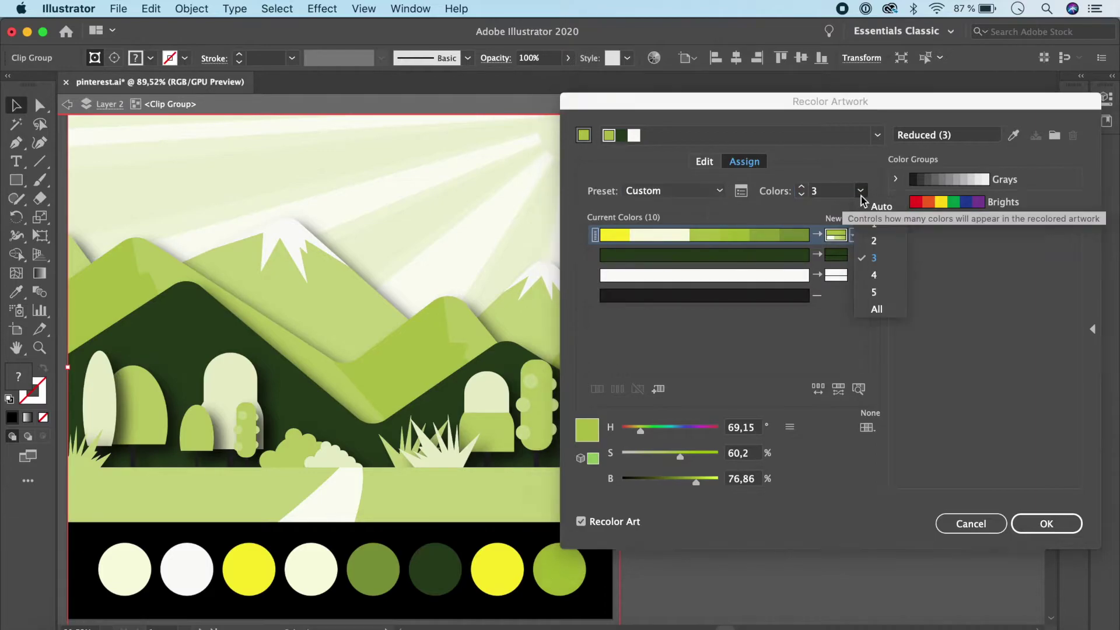
left_click(871, 305)
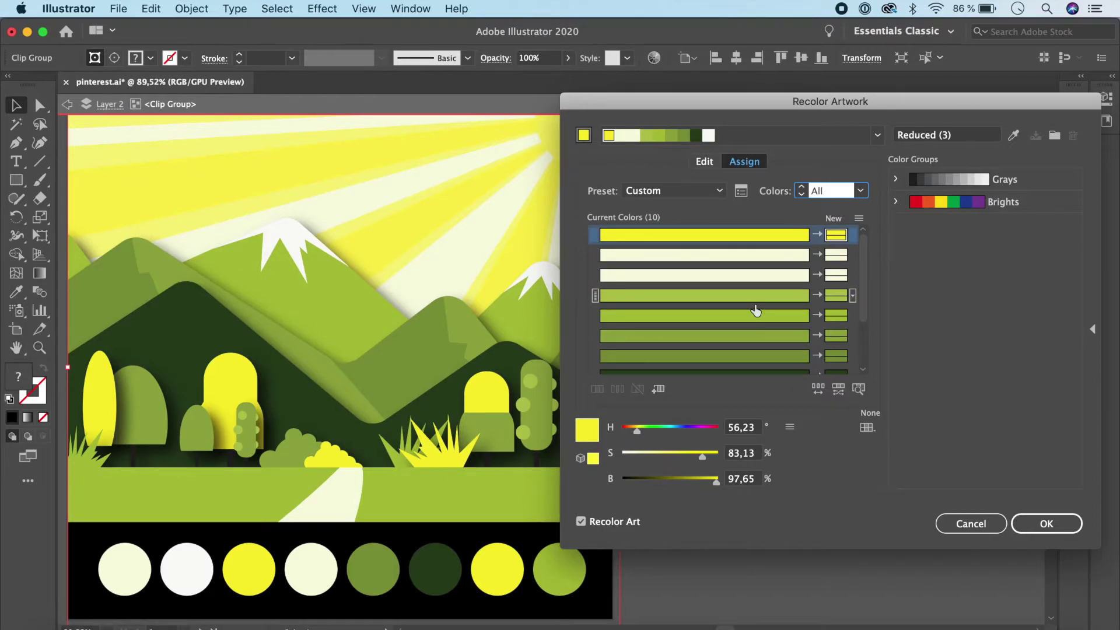
Randomly reshuffle colour order and saturation/brightness until the landscape shows olive greens, yellow hills and lime path
left_click(817, 388)
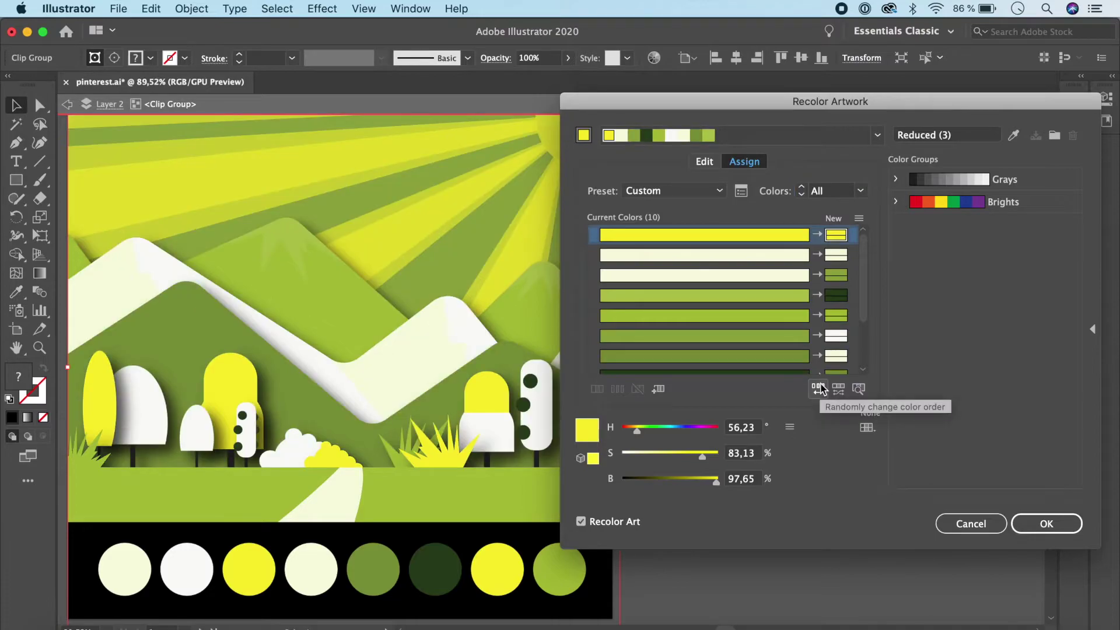
left_click(819, 388)
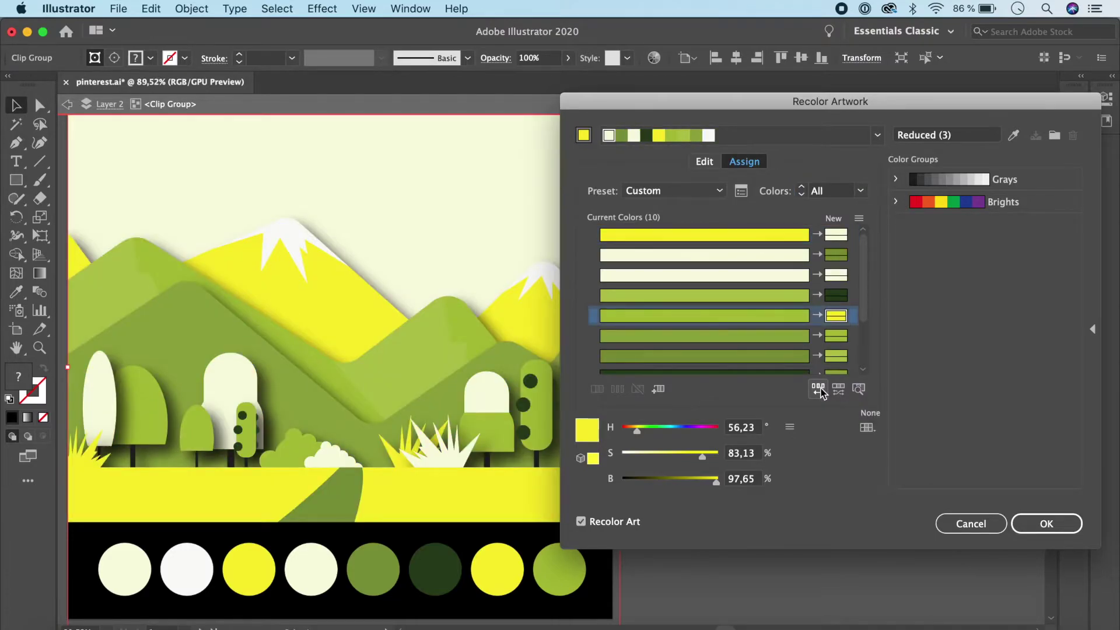
left_click(820, 389)
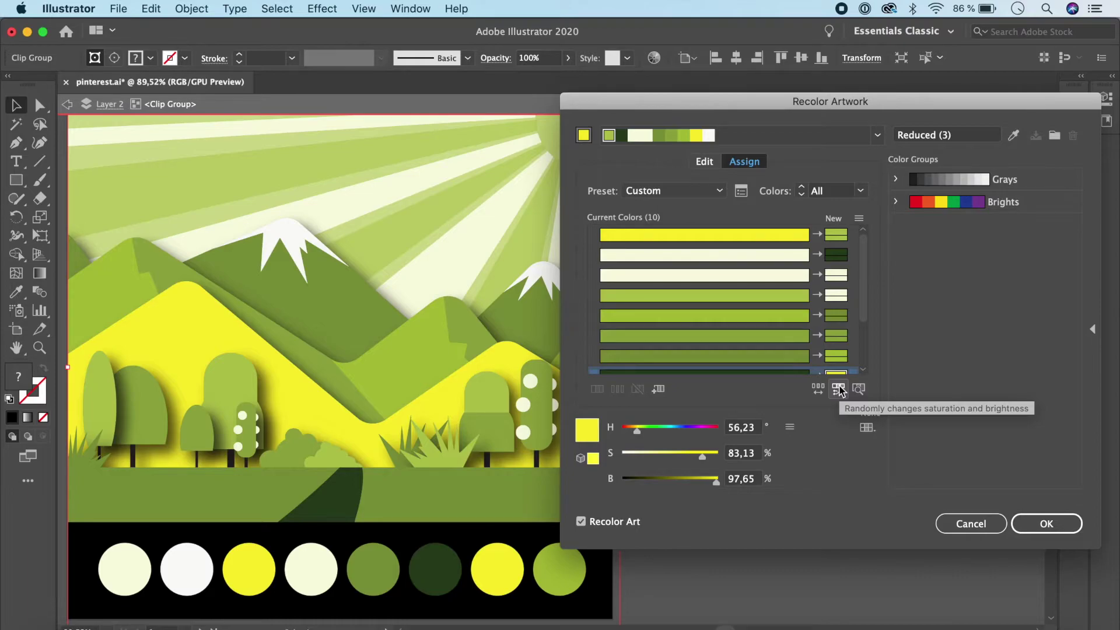
left_click(838, 388)
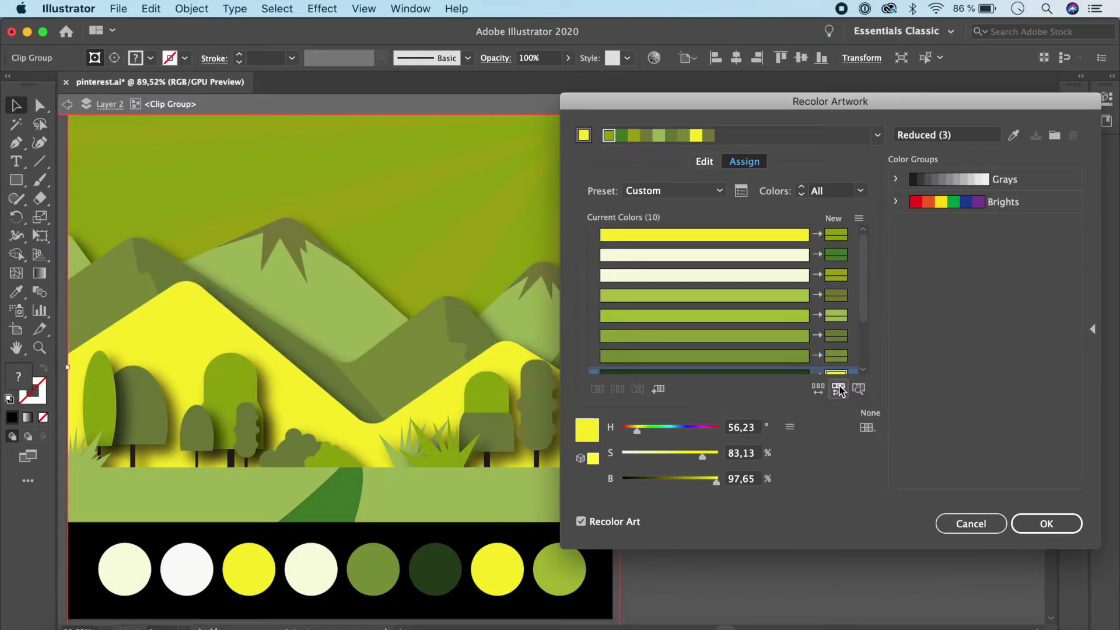
left_click(838, 389)
left_click(839, 389)
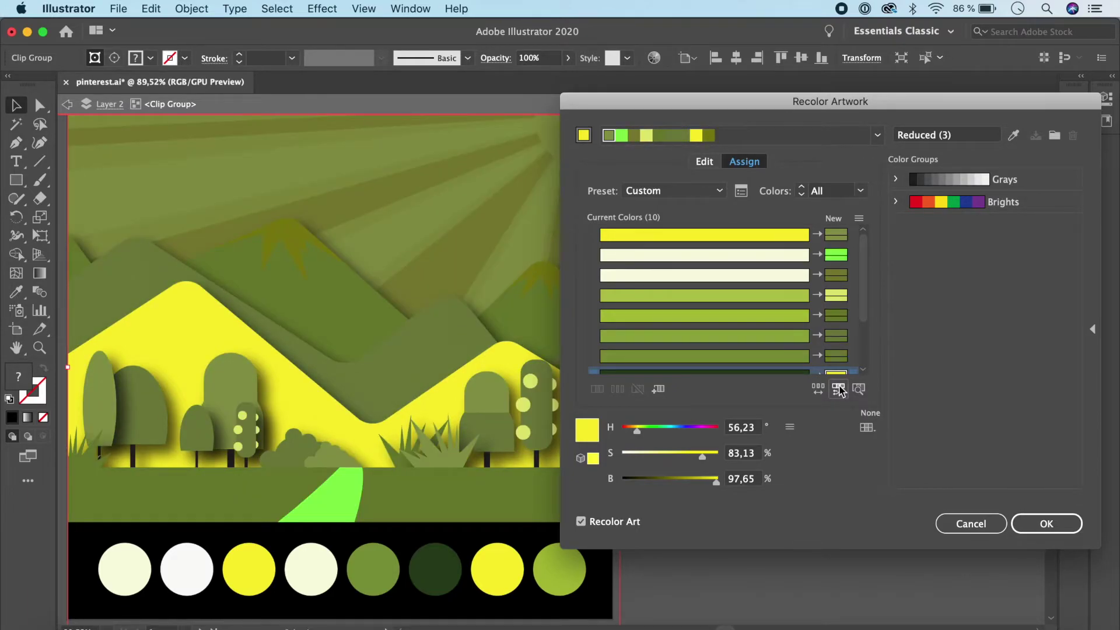
left_click(838, 389)
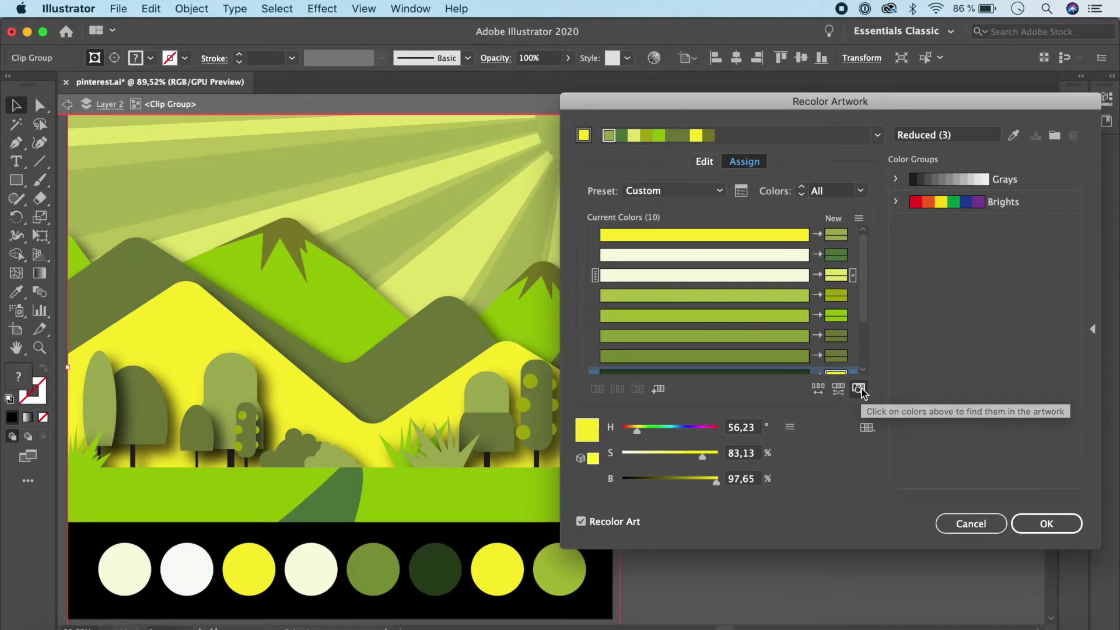
Highlight the dark green in the artwork, then reload the original colours from the selected art
scroll(753, 335, "down", 3)
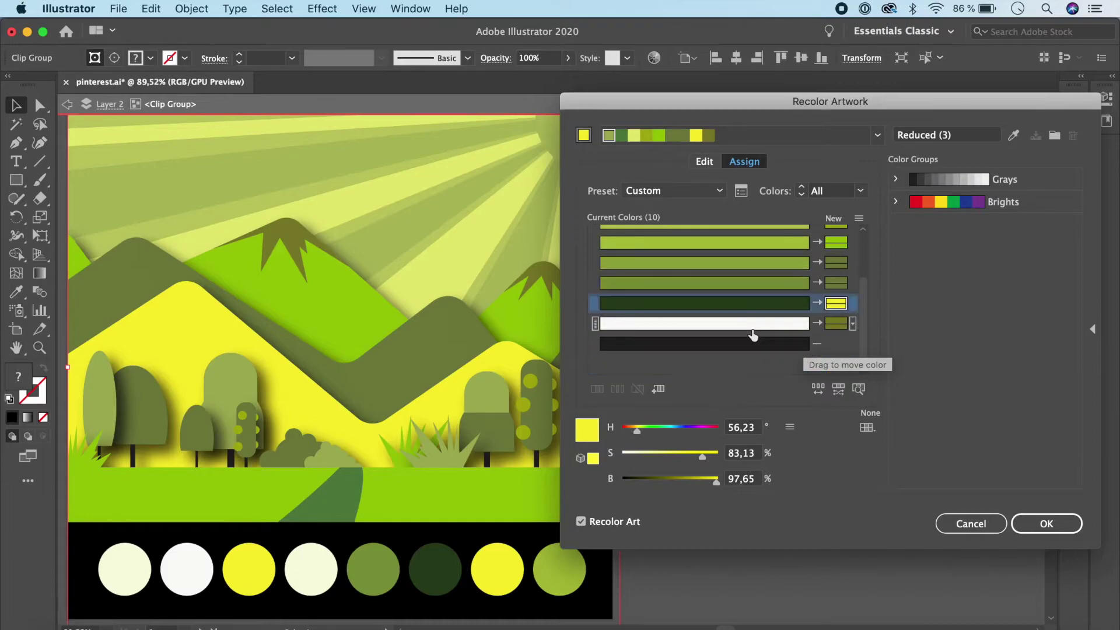
left_click(737, 304)
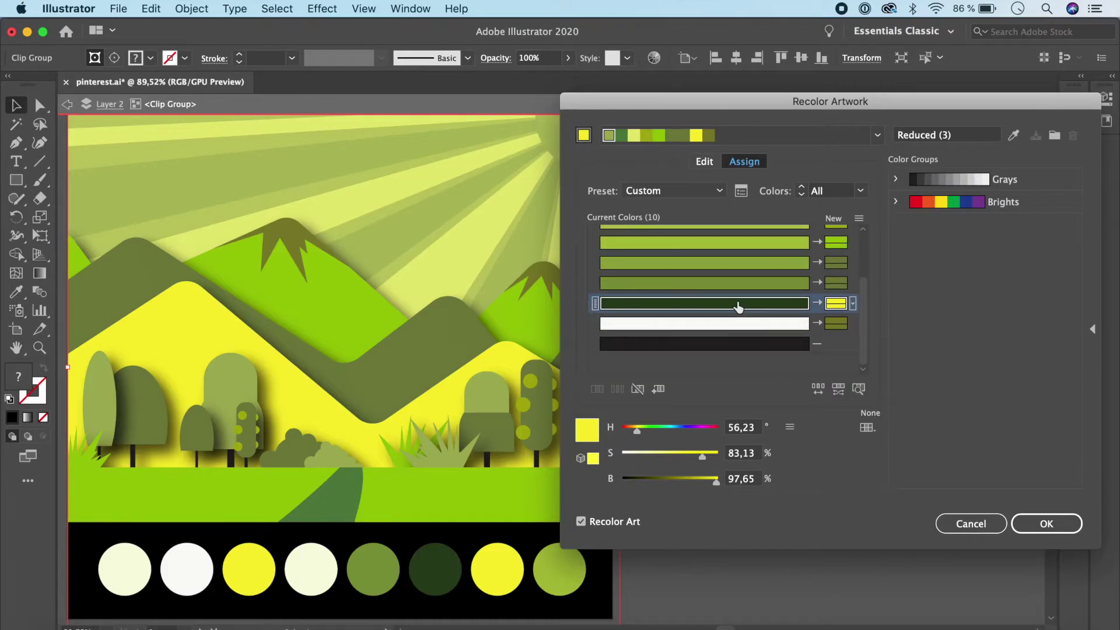
left_click(858, 390)
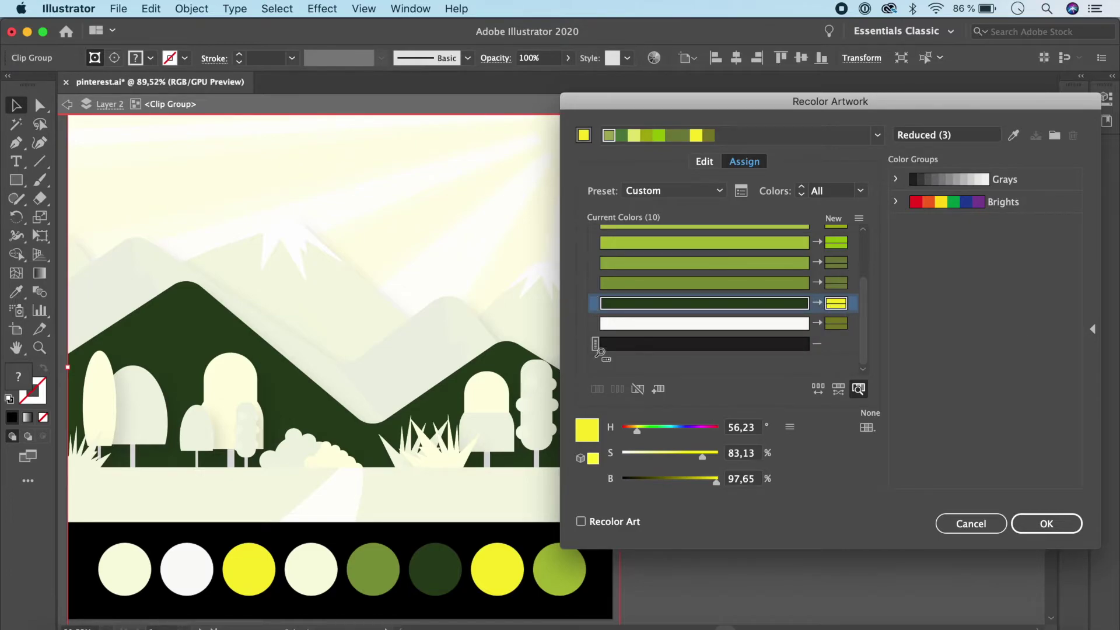
left_click(1013, 138)
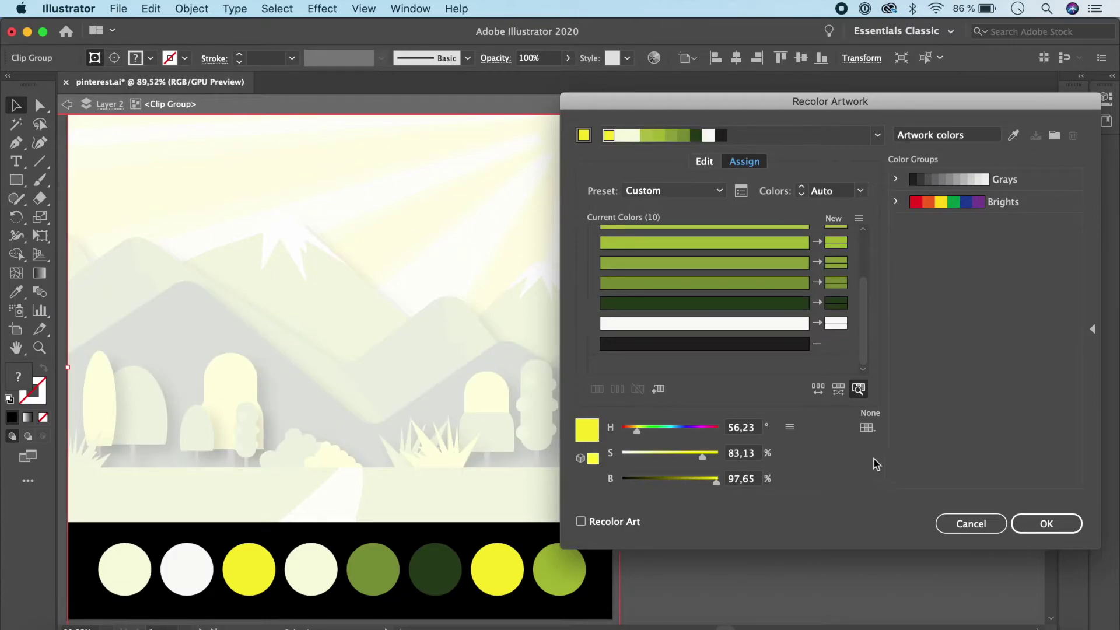
left_click(858, 388)
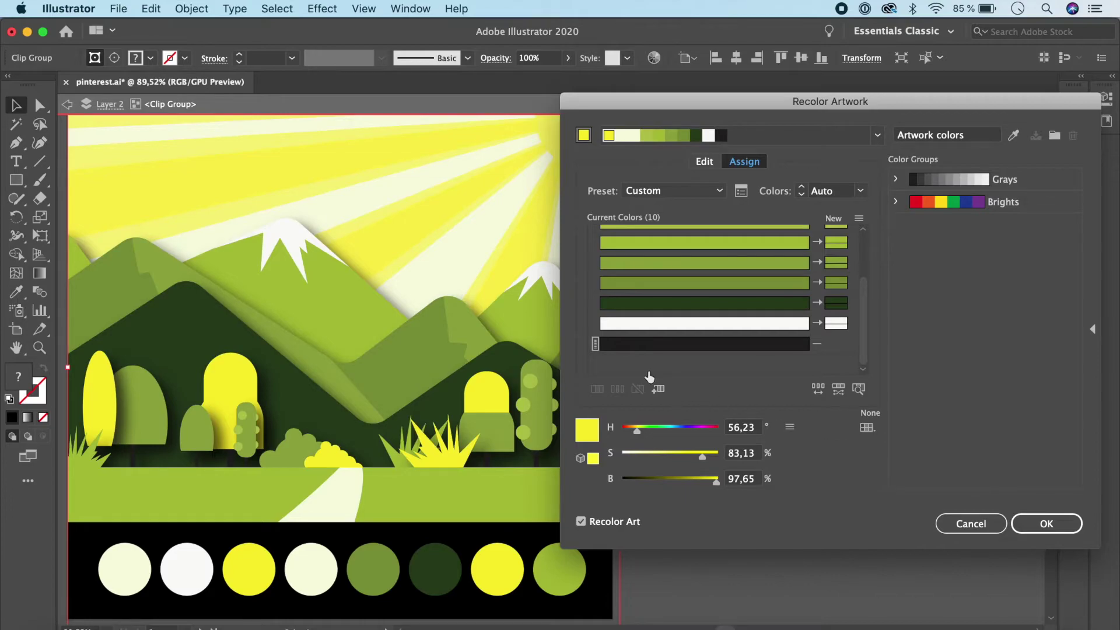
scroll(723, 292, "up", 3)
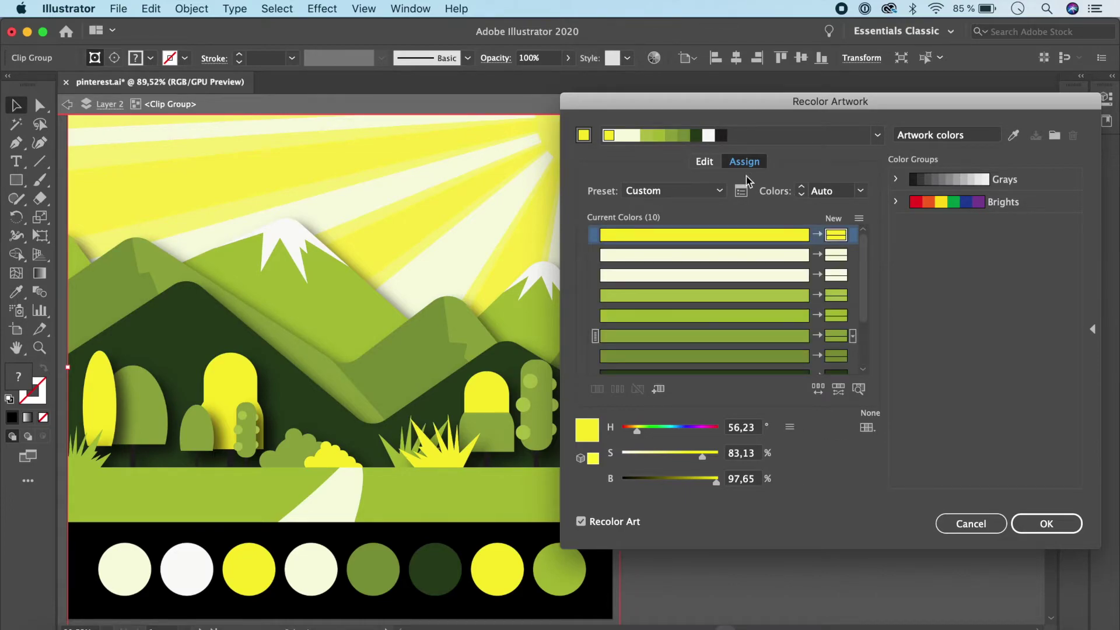
left_click(704, 162)
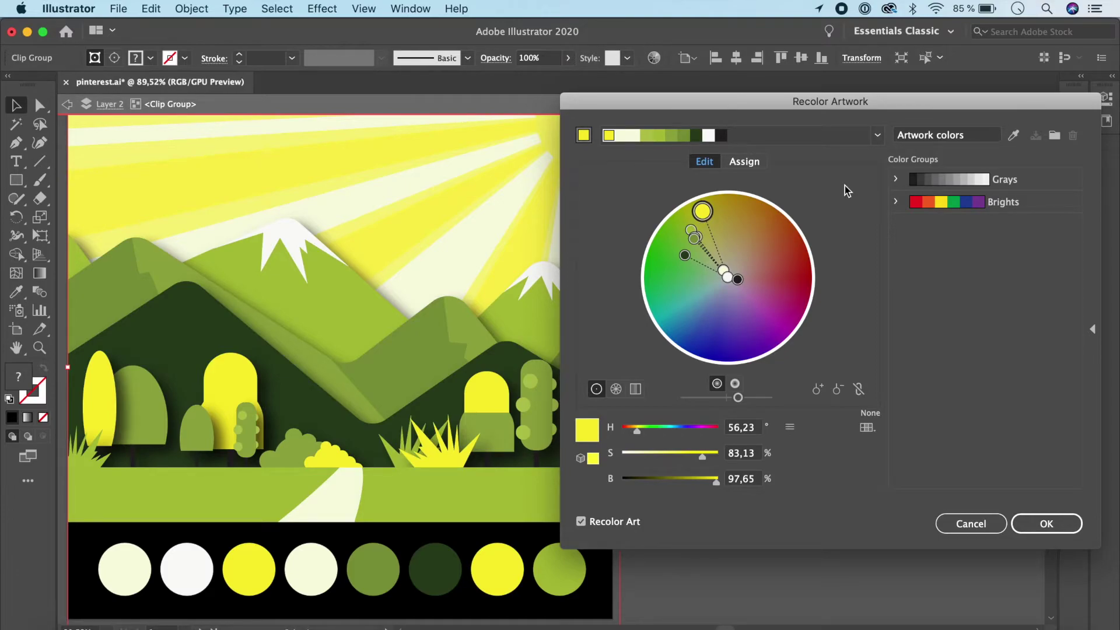
left_click(748, 162)
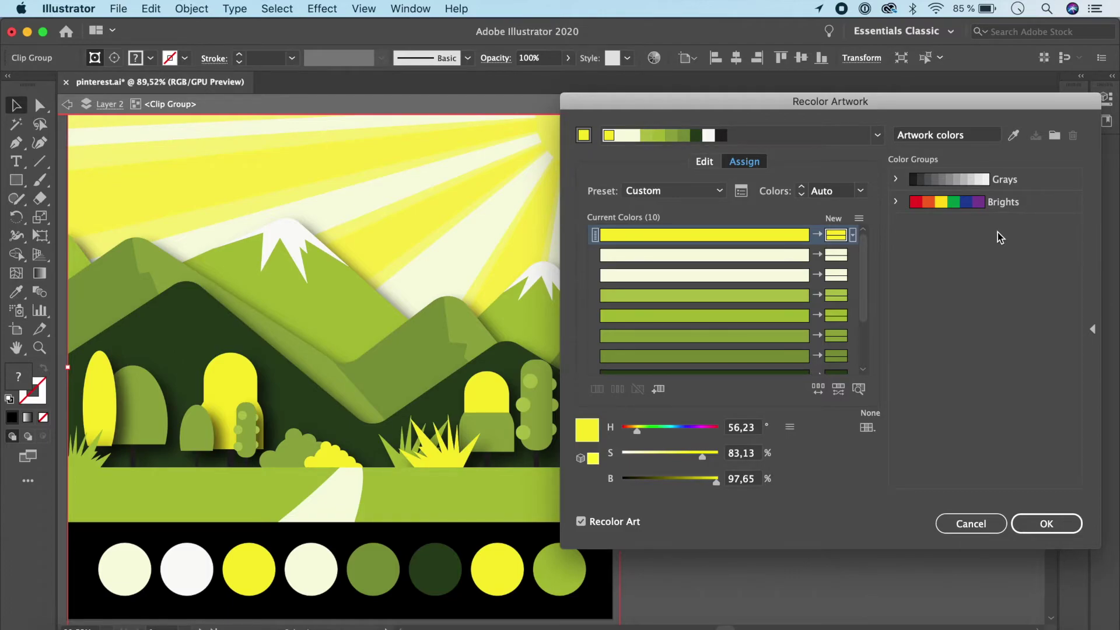
Save the ten current colours as a new Artwork colors group and view its swatches, then show the colour wheel
left_click(1054, 135)
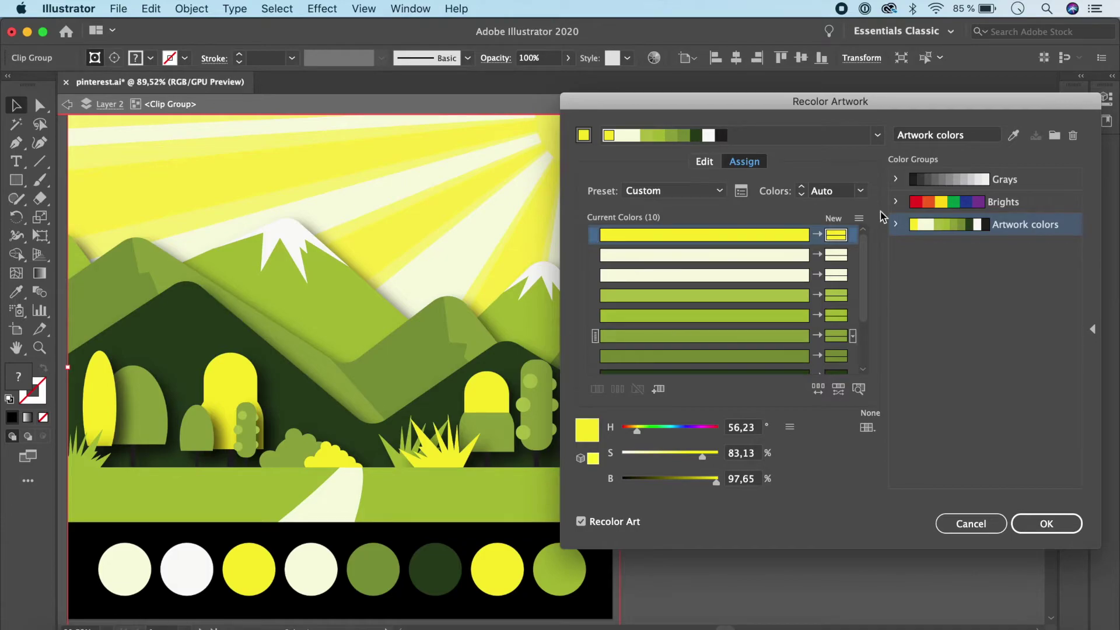
left_click(895, 226)
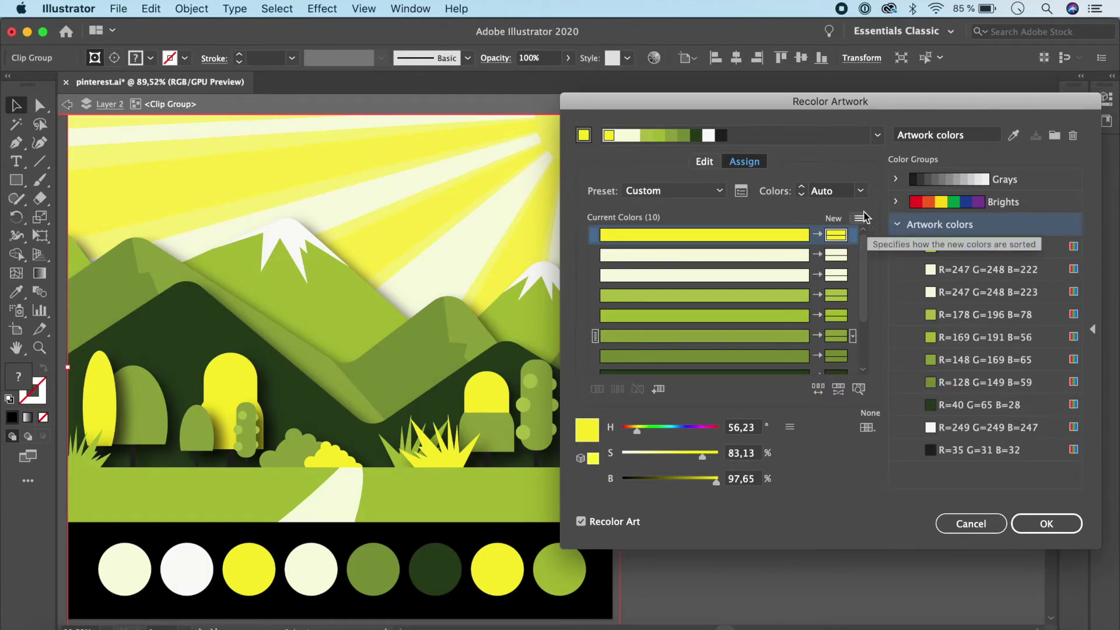
left_click(894, 223)
left_click(707, 162)
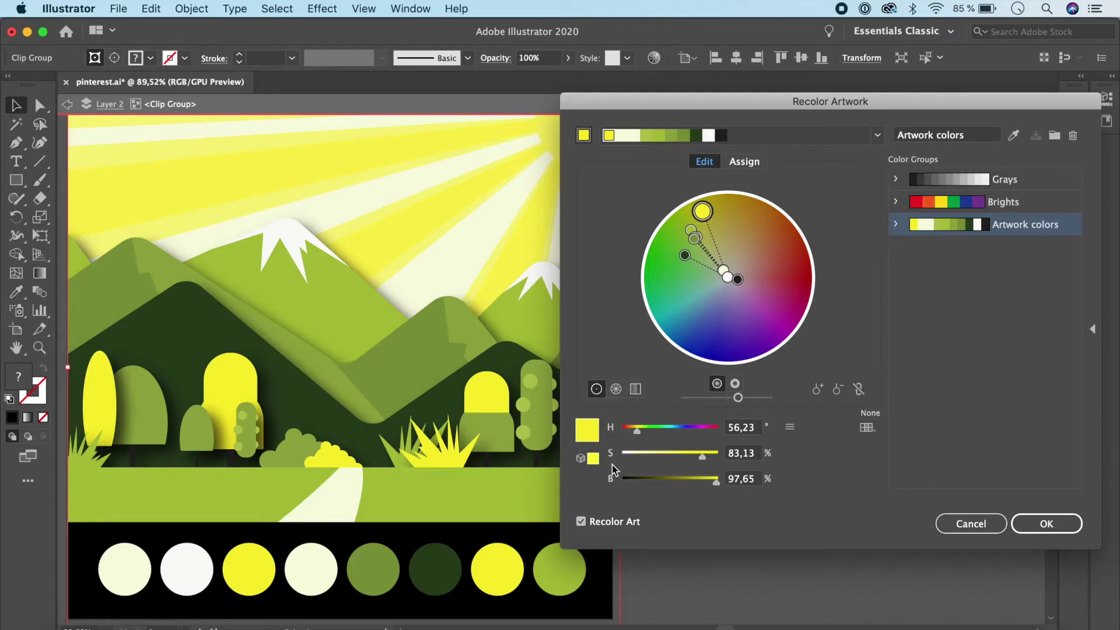
Switch the colour sliders through CMYK and Web RGB to Global Adjust
left_click(789, 427)
left_click(831, 479)
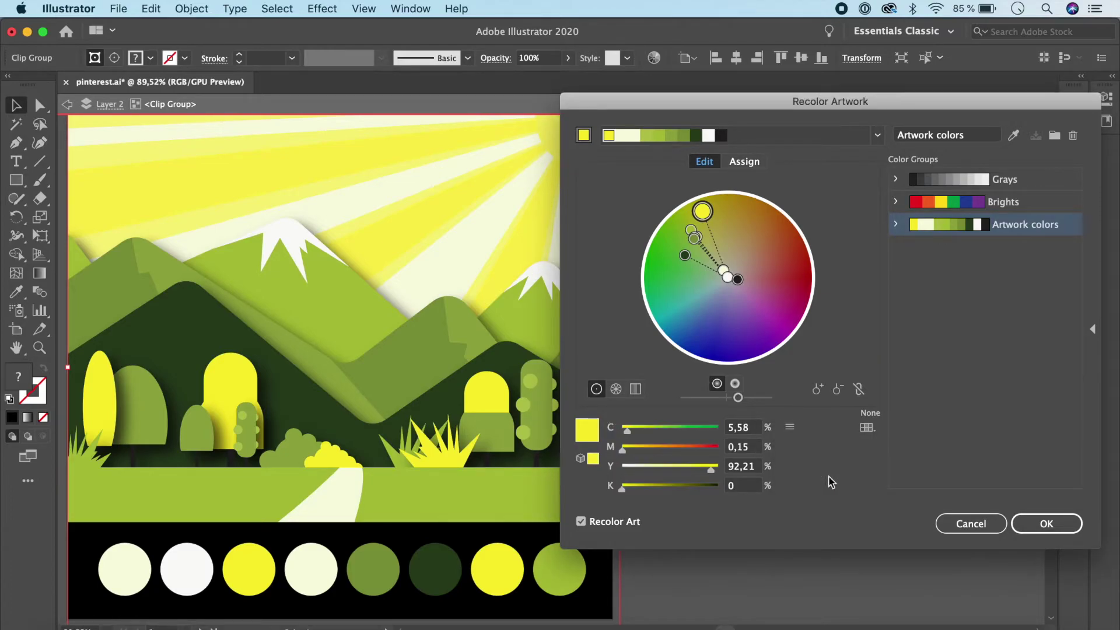
left_click(789, 427)
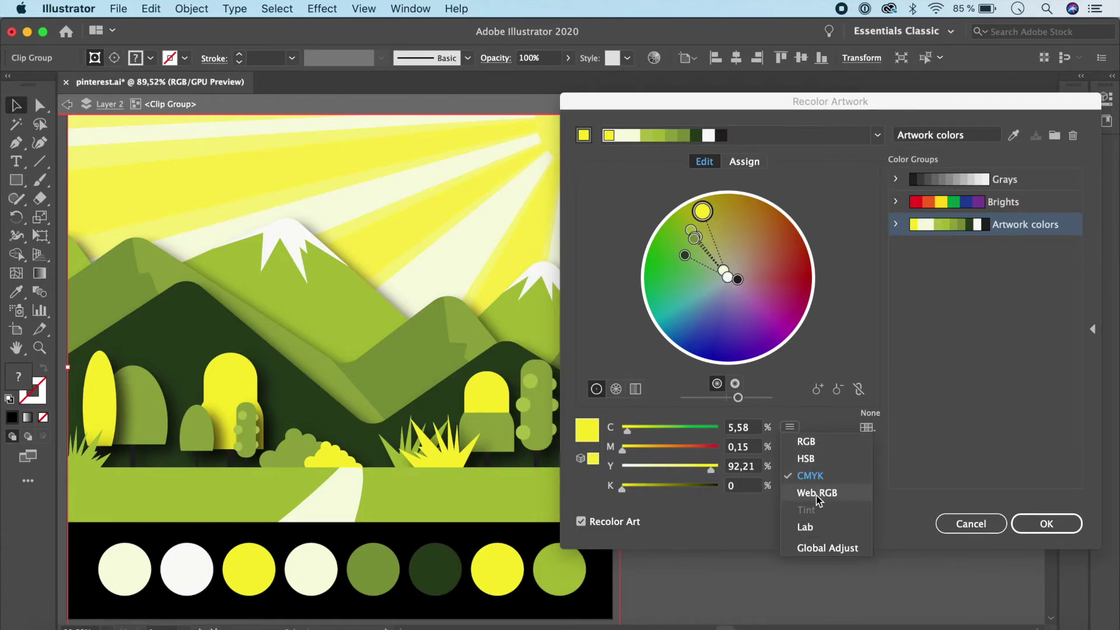
left_click(816, 495)
left_click(790, 429)
left_click(829, 548)
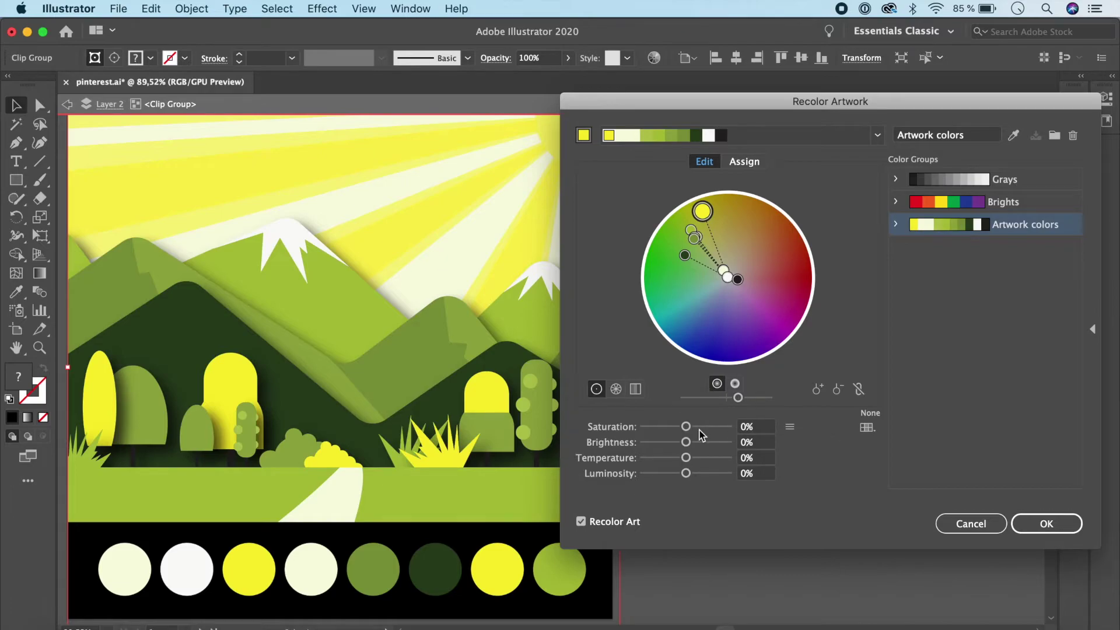
Raise saturation to 25% and temperature to 22%, then save as a second Artwork colors group
left_click_drag(686, 427, 694, 475)
left_click(687, 473)
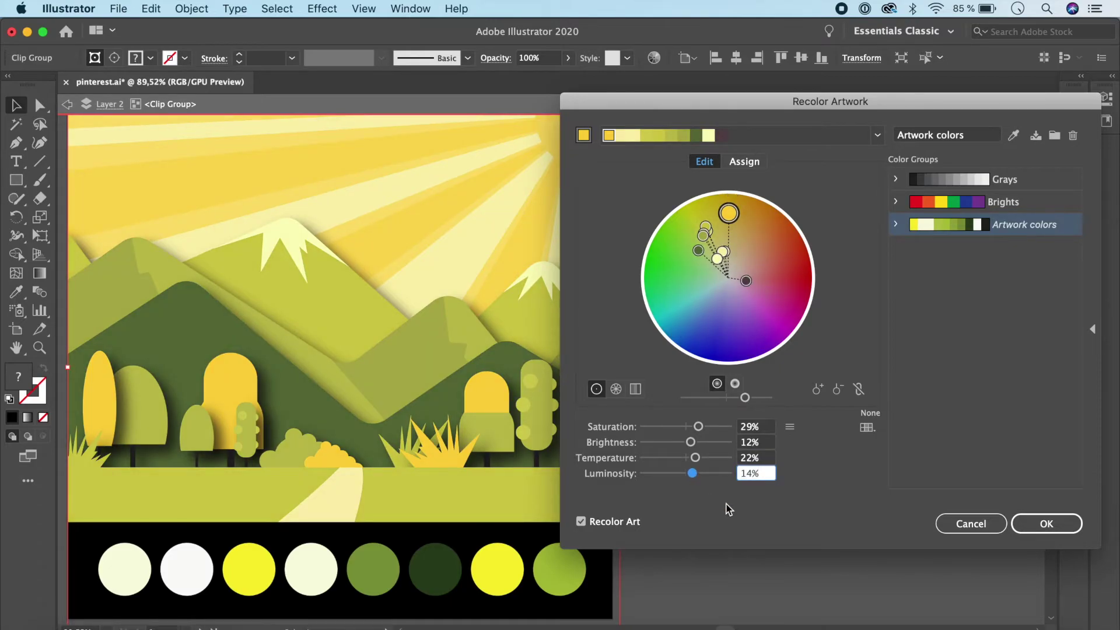
left_click(1055, 135)
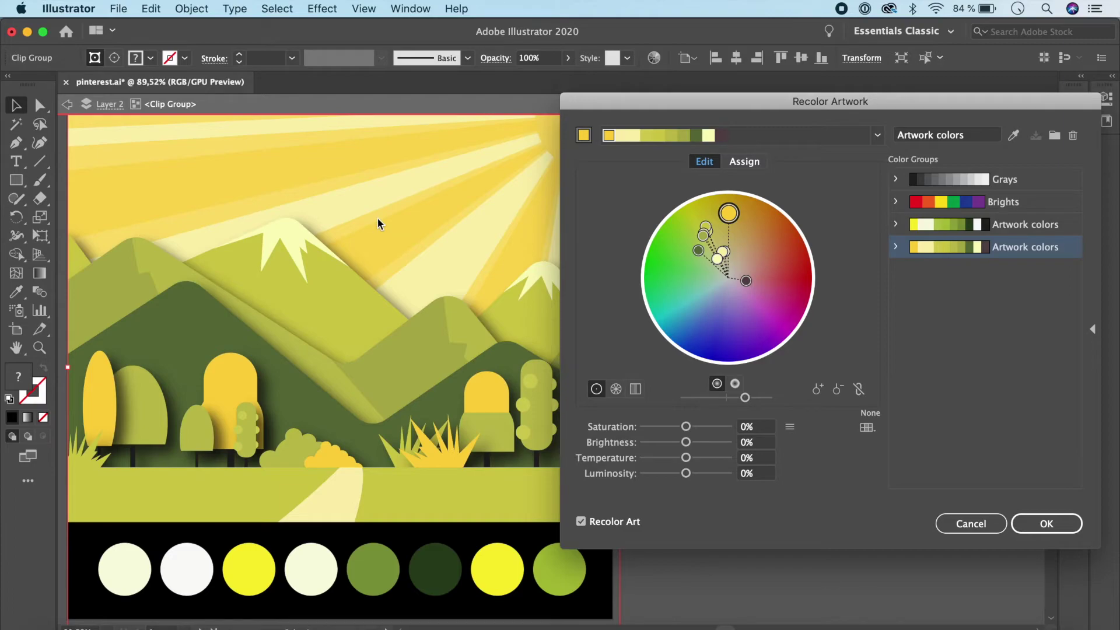
Reload the original colours and try rotating the base colour to red, then undo it
left_click(1013, 135)
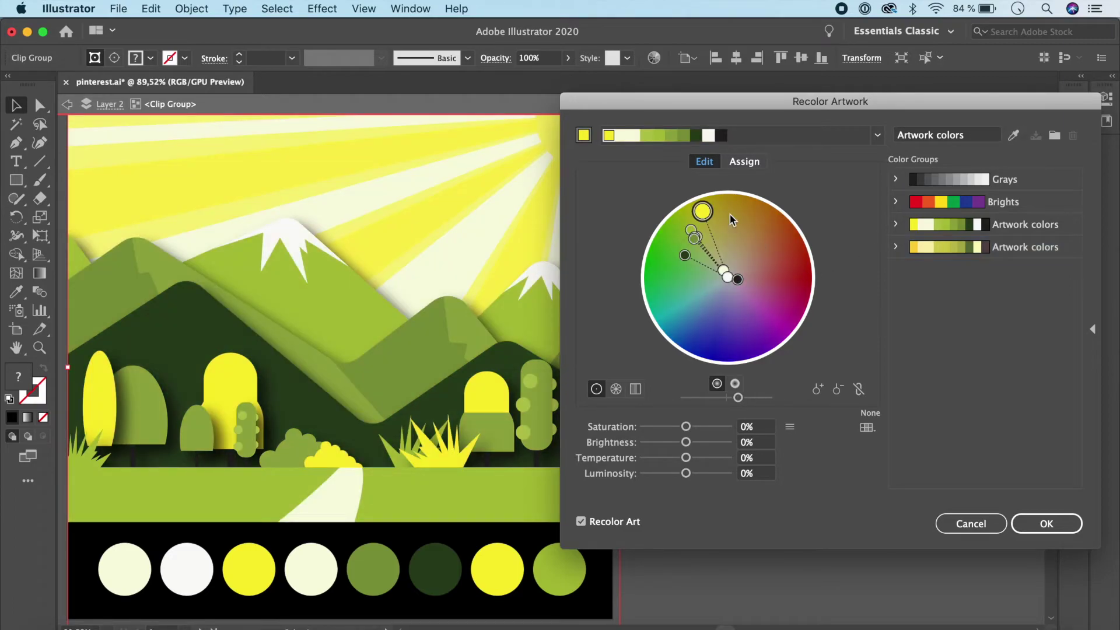
mouse_move(705, 210)
left_mouse_down()
mouse_move(799, 254)
mouse_move(793, 272)
left_mouse_up()
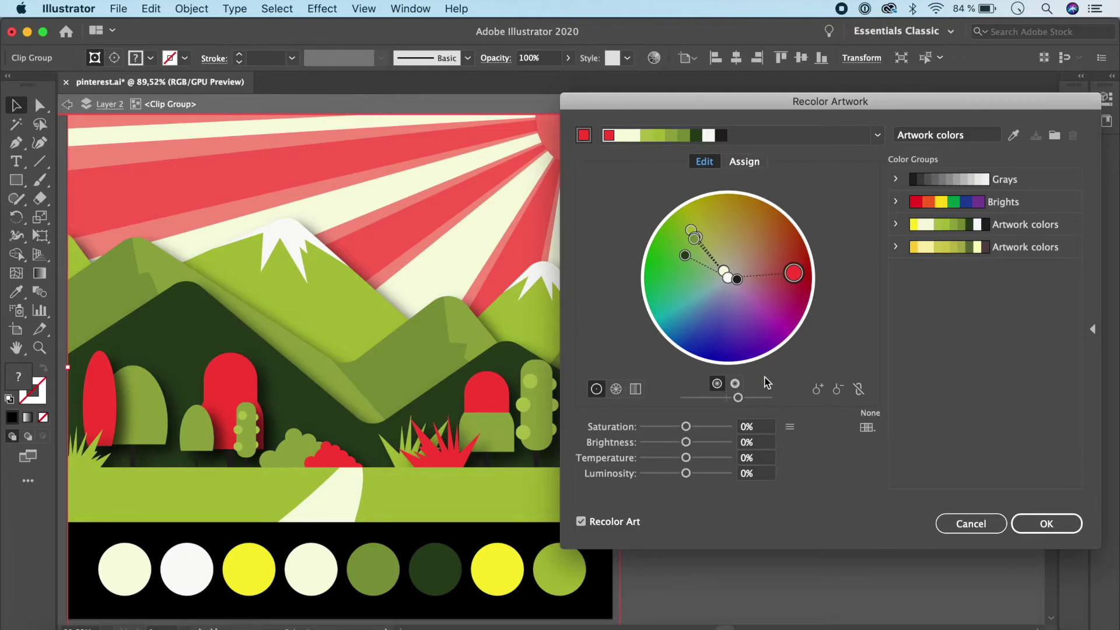
key("super+z")
Link harmony colours and rotate the scheme around the wheel to magenta, with saturation 26% and slightly lower brightness
left_click(859, 389)
mouse_move(702, 208)
left_mouse_down()
mouse_move(792, 268)
mouse_move(738, 327)
mouse_move(751, 343)
left_mouse_up()
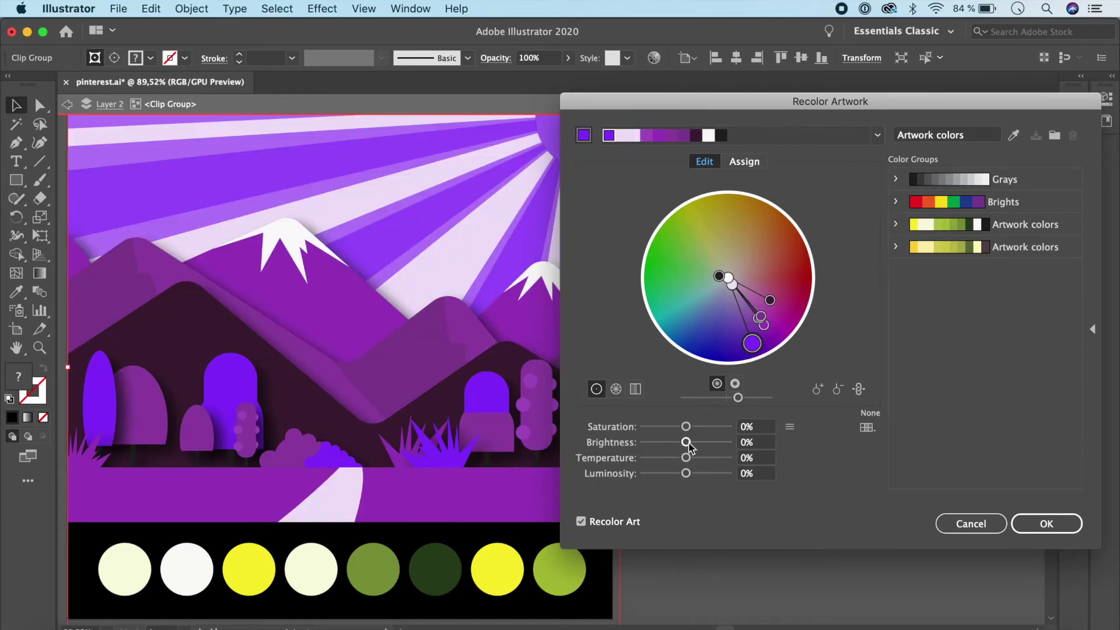
left_click_drag(687, 435, 699, 442)
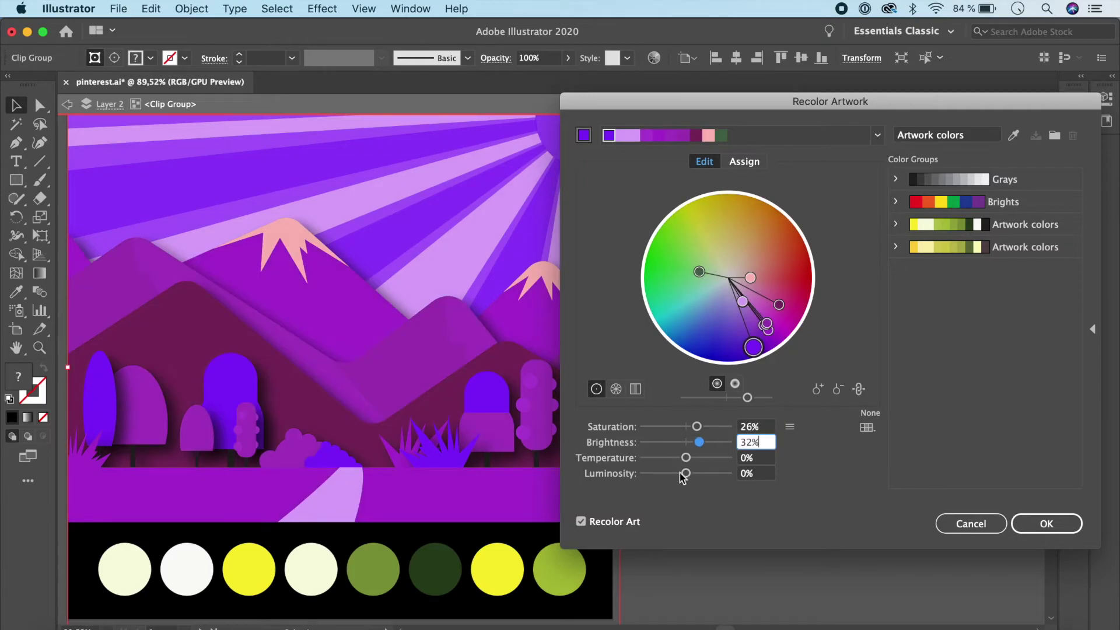
left_click(687, 473)
mouse_move(751, 344)
left_mouse_down()
mouse_move(707, 332)
mouse_move(665, 250)
mouse_move(694, 218)
left_mouse_up()
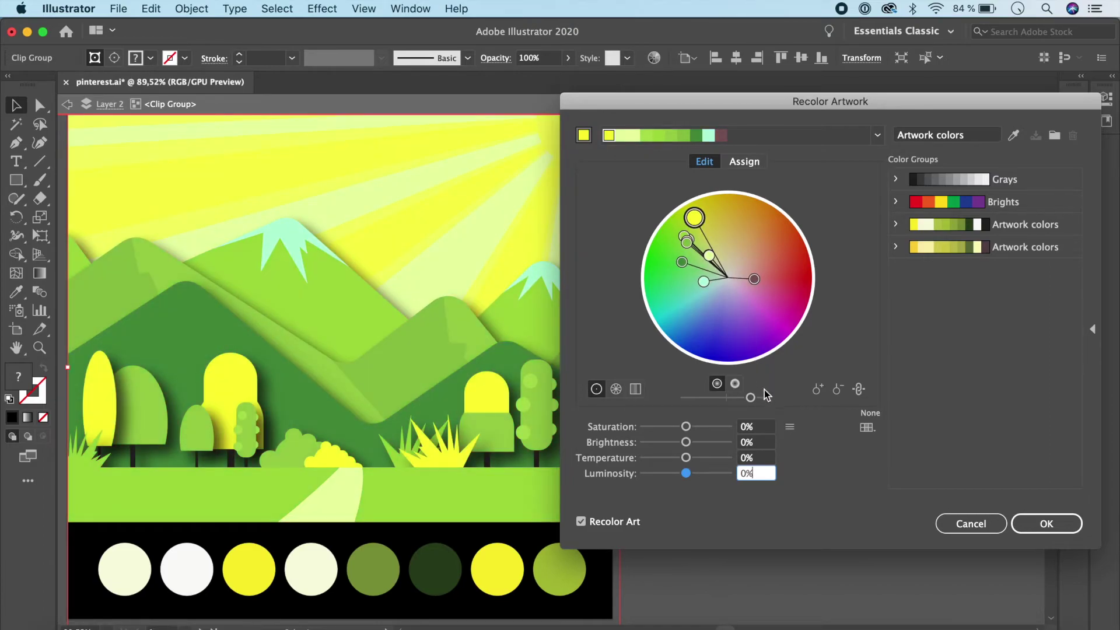
left_click_drag(752, 402, 748, 399)
mouse_move(694, 217)
left_mouse_down()
mouse_move(738, 220)
mouse_move(757, 201)
mouse_move(764, 314)
mouse_move(788, 344)
mouse_move(790, 306)
left_mouse_up()
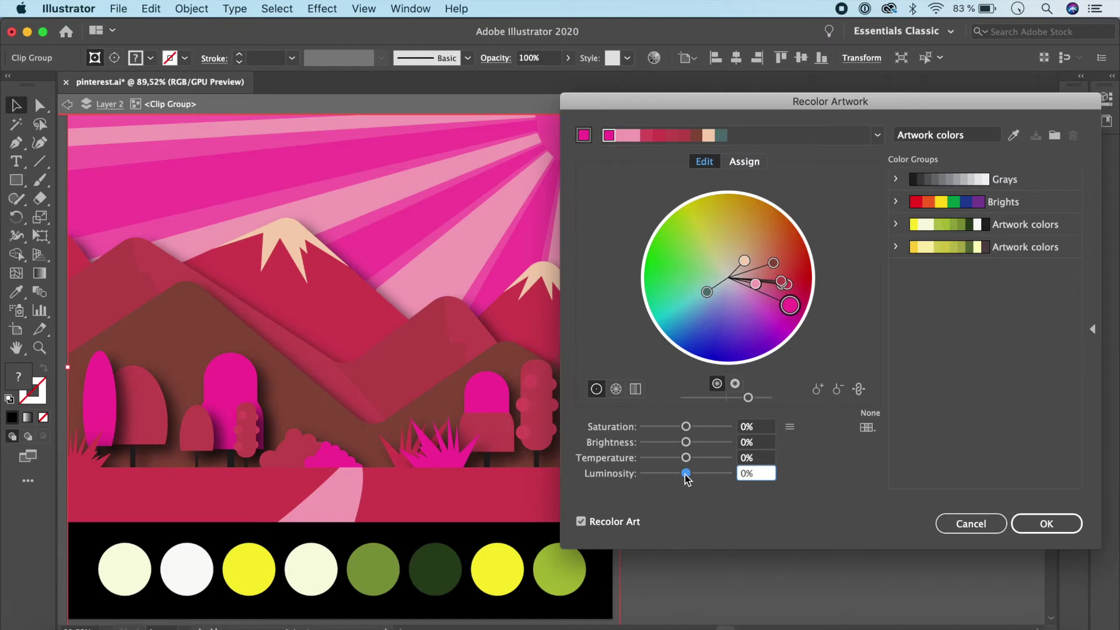
Set saturation to 17%, turn the peaks orange, save a third Artwork colors group, and apply
mouse_move(687, 476)
left_mouse_down()
mouse_move(697, 474)
mouse_move(686, 477)
left_mouse_up()
mouse_move(686, 426)
left_mouse_down()
mouse_move(699, 430)
mouse_move(688, 442)
mouse_move(697, 445)
left_mouse_up()
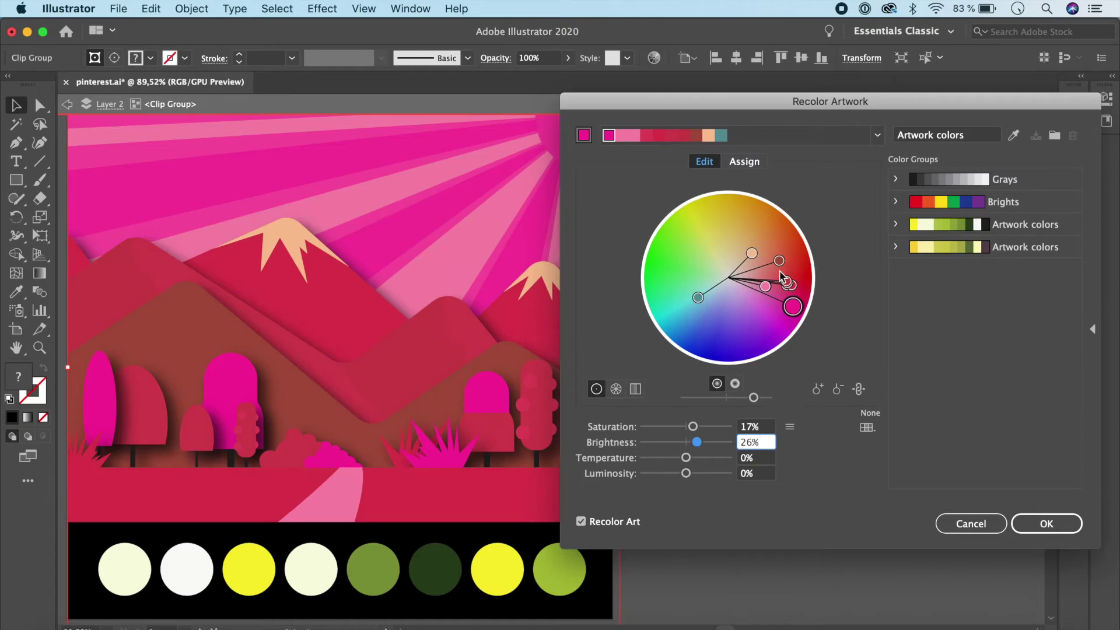
mouse_move(752, 252)
left_mouse_down()
mouse_move(769, 240)
mouse_move(750, 266)
left_mouse_up()
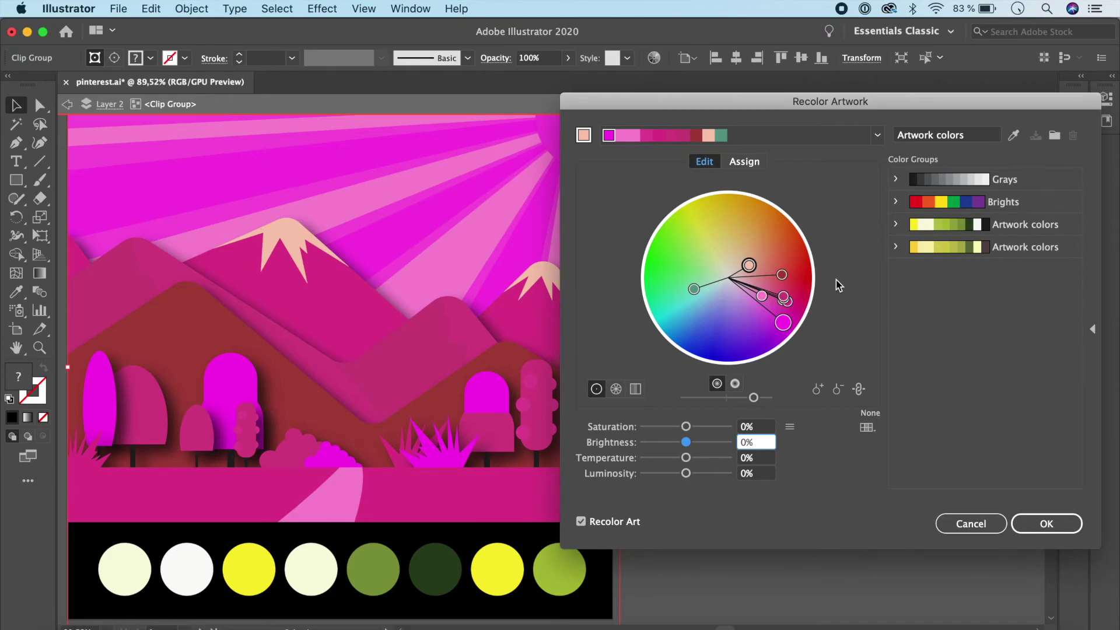
left_click(1054, 135)
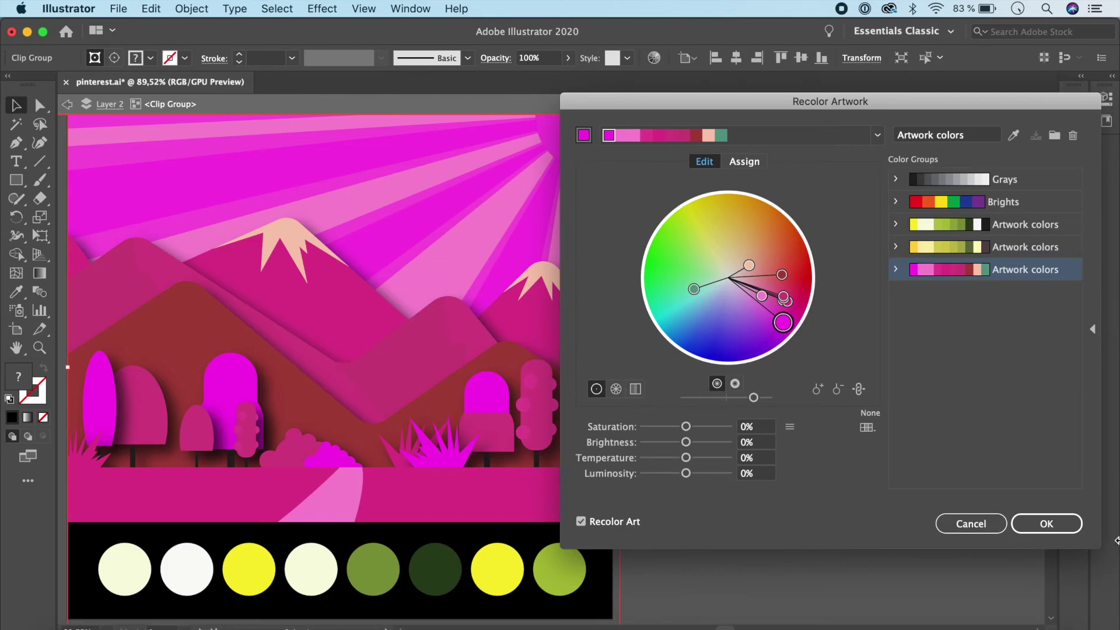
left_click(1047, 527)
Fit both artboards in view, exit isolation mode, and pan to show magenta above yellow-green
scroll(859, 411, "down", 5)
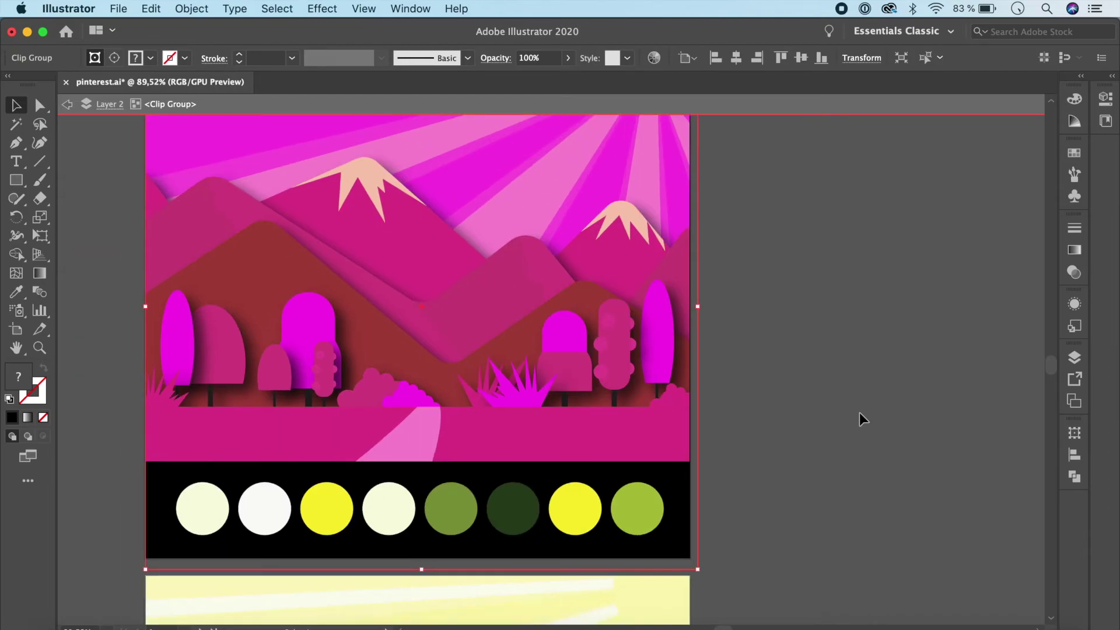
key("super+0")
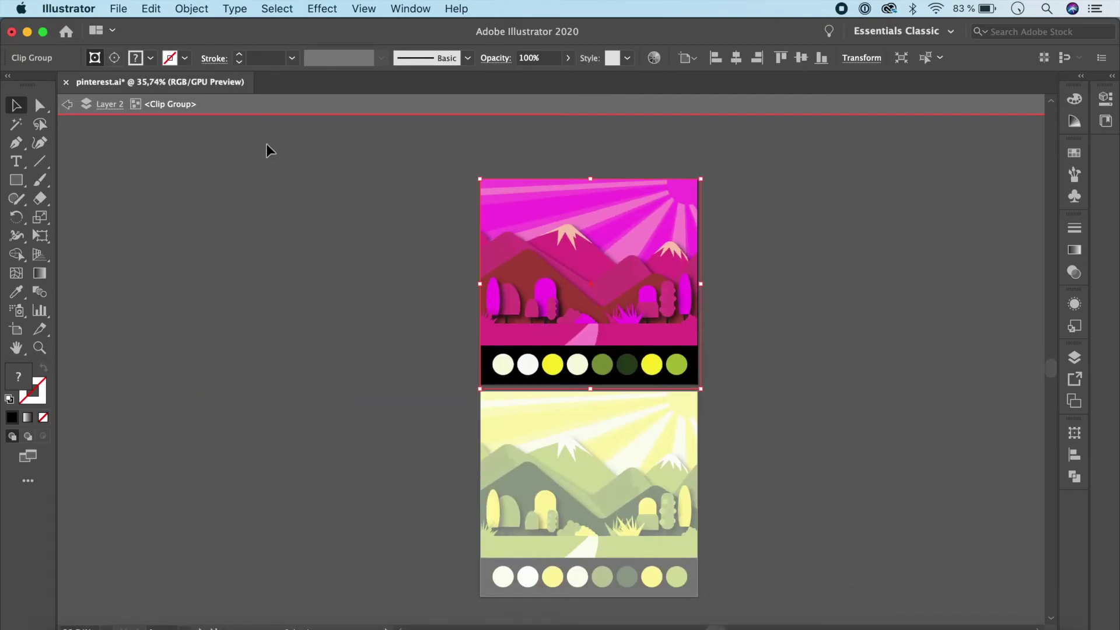
left_click(68, 105)
left_click(68, 105)
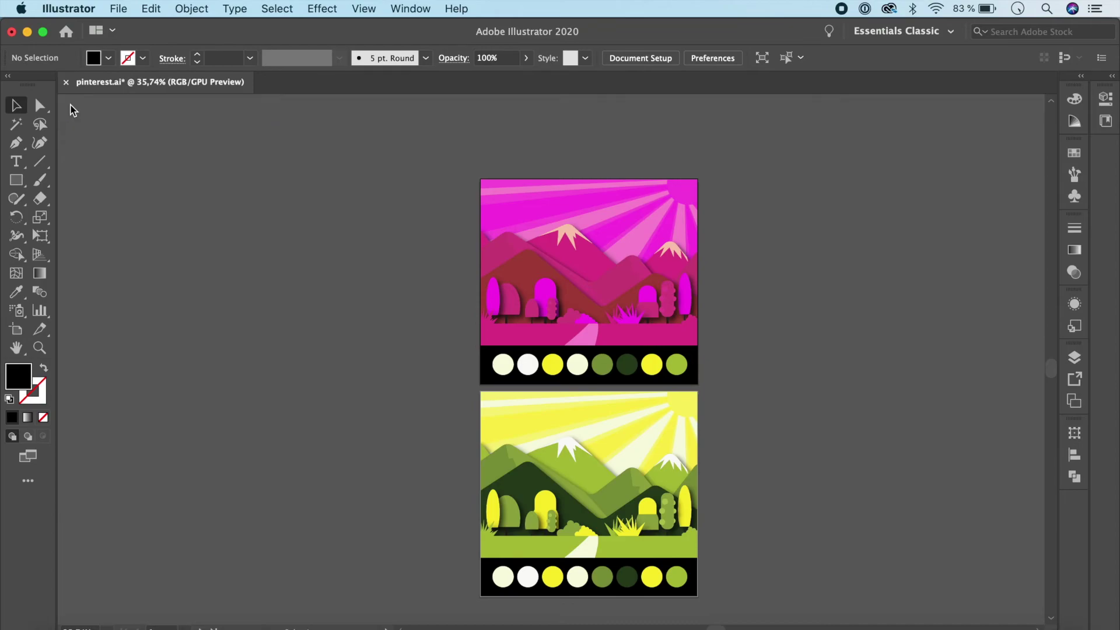
scroll(891, 354, "down", 2)
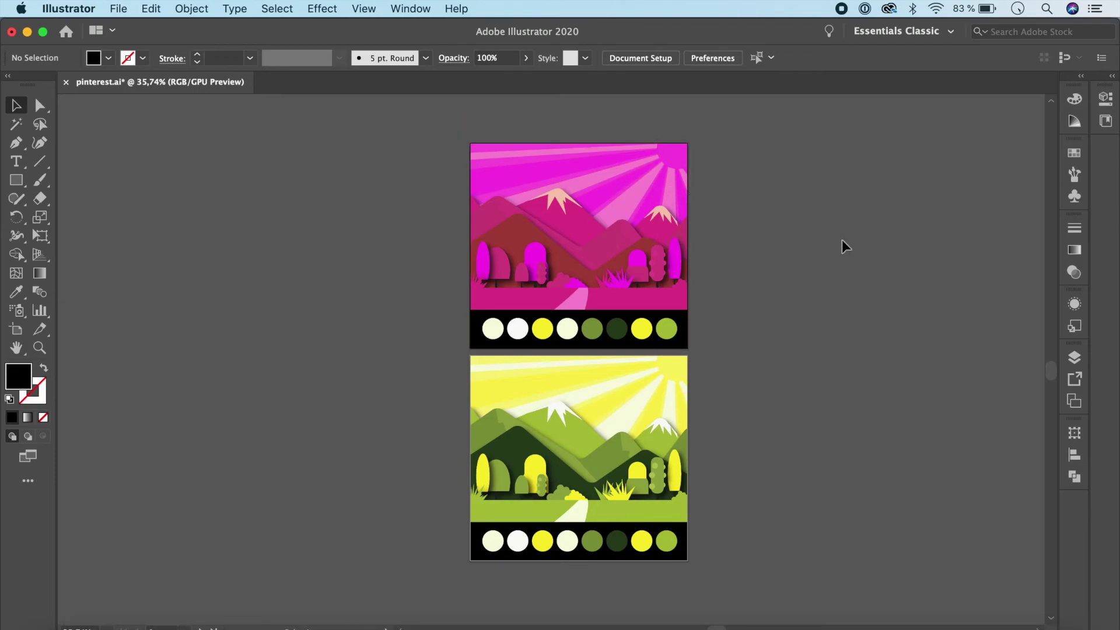
scroll(842, 241, "right", 3)
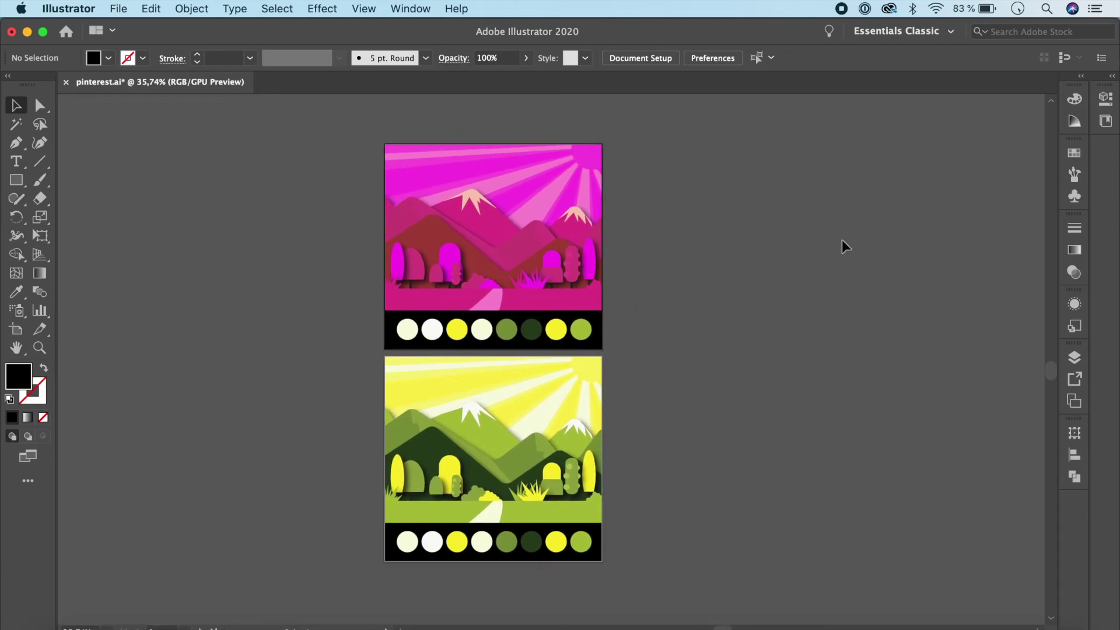
scroll(842, 240, "right", 2)
scroll(842, 241, "up", 1)
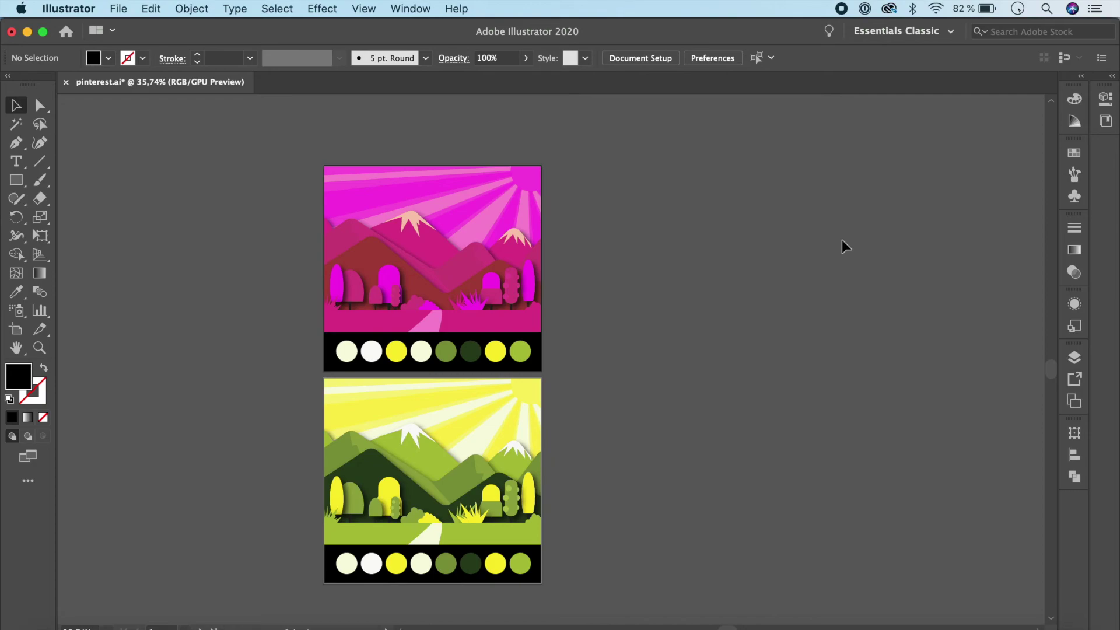
Isolate the yellow-green landscape's mountain group and open Recolor Artwork on it
double_click(433, 453)
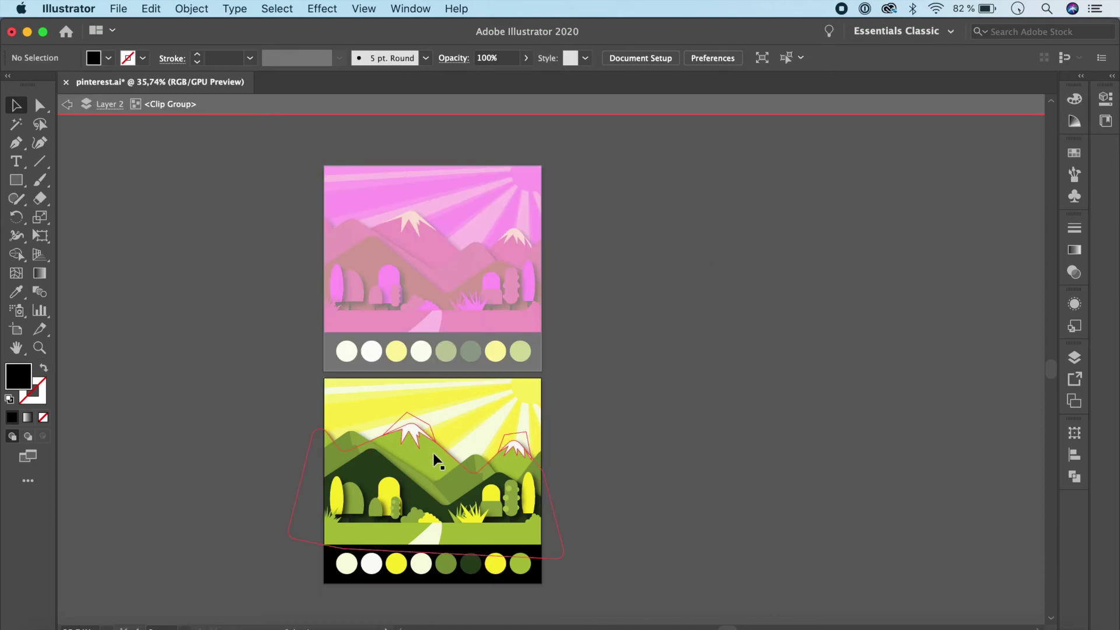
double_click(433, 452)
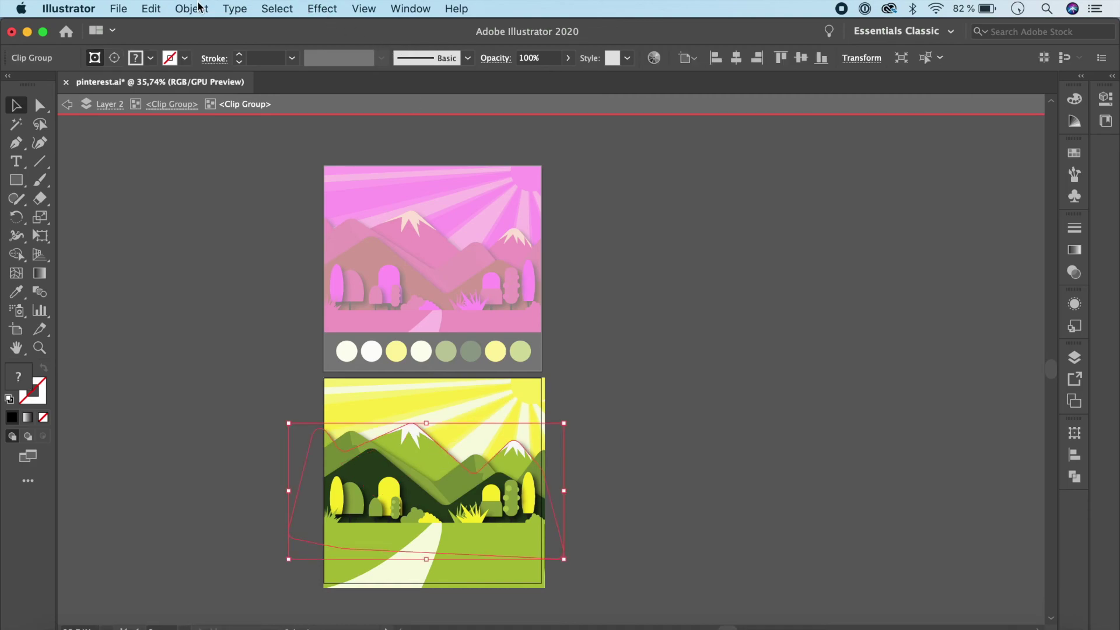
left_click(150, 8)
mouse_move(228, 266)
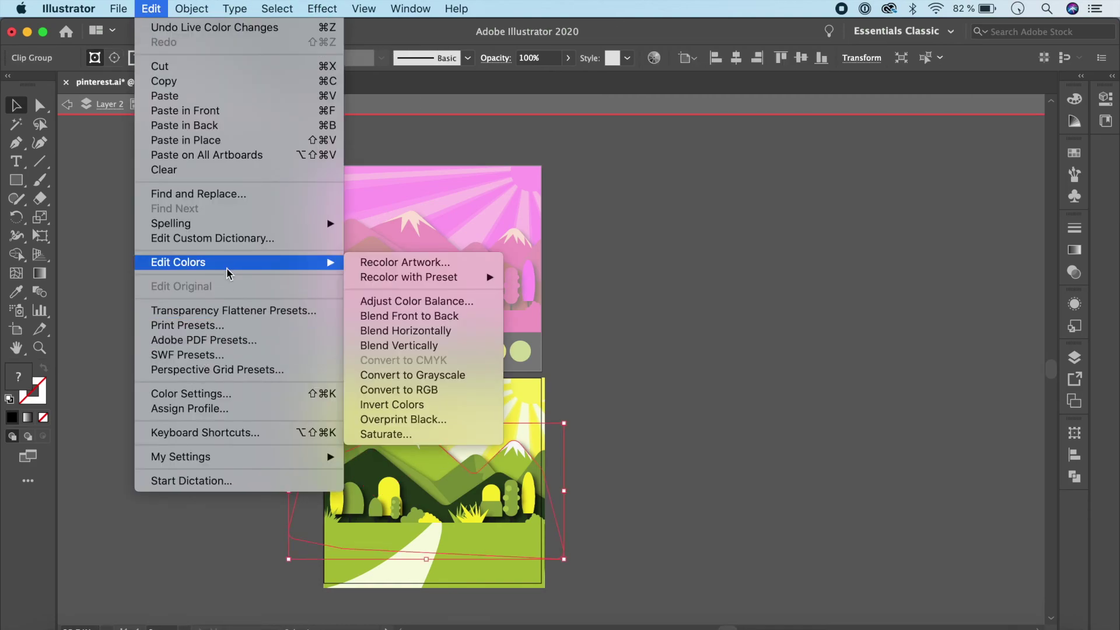
left_click(399, 263)
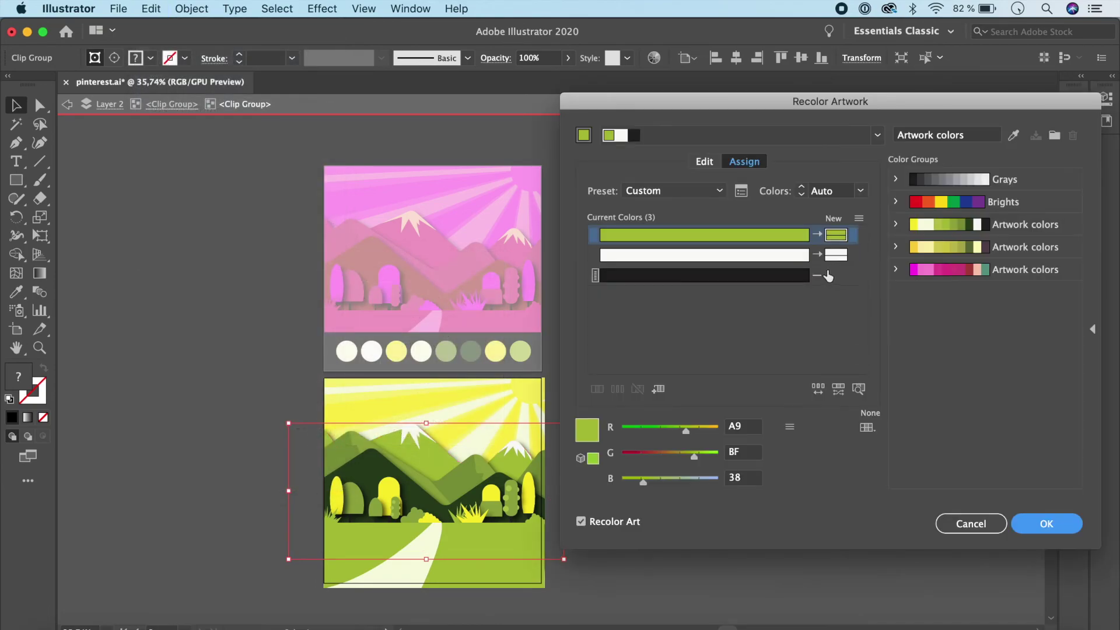
Rotate the mountain colour on the wheel to crimson CF3027, brighten it, and apply
left_click(702, 162)
left_click_drag(700, 243, 765, 233)
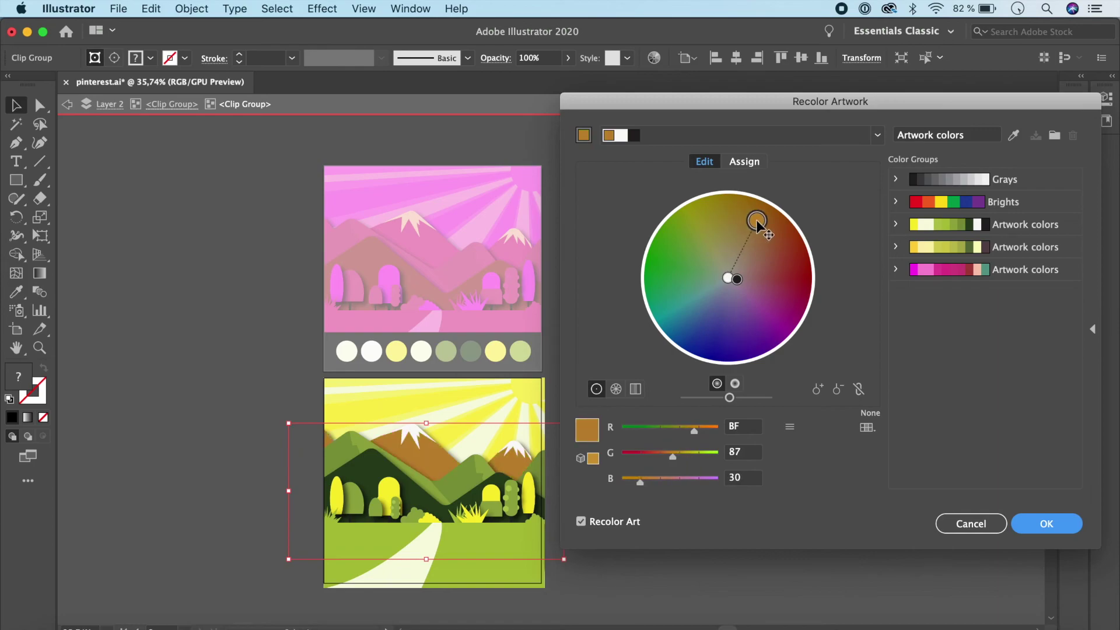
left_click_drag(729, 397, 743, 397)
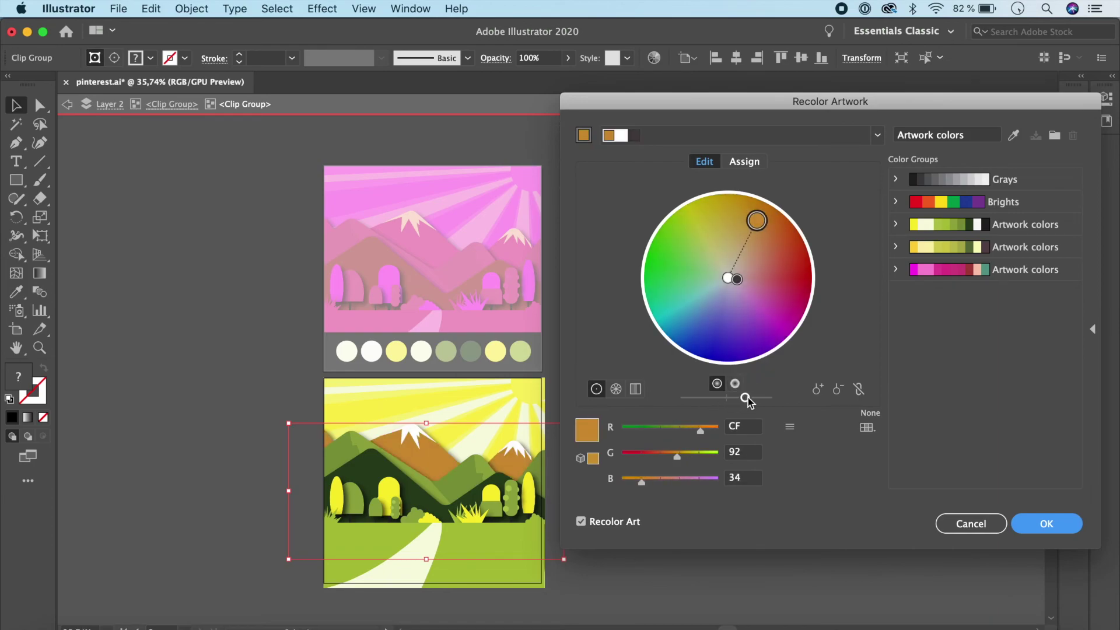
left_click_drag(754, 221, 797, 270)
left_click(1046, 523)
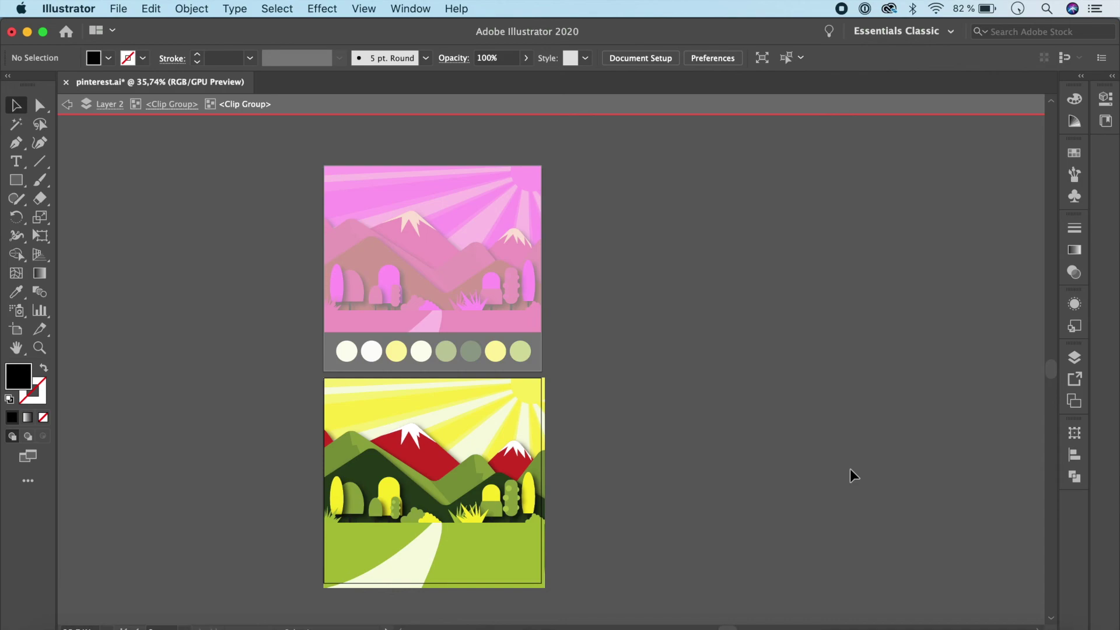
Step back through all isolation levels to exit isolation mode
left_click(68, 105)
left_click(67, 105)
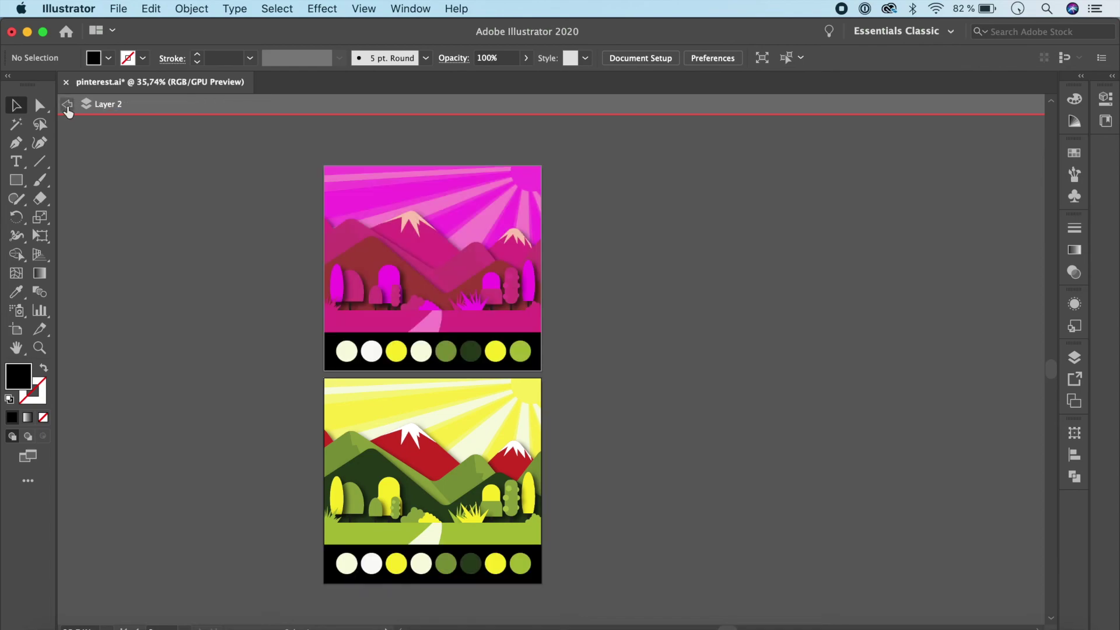
left_click(67, 104)
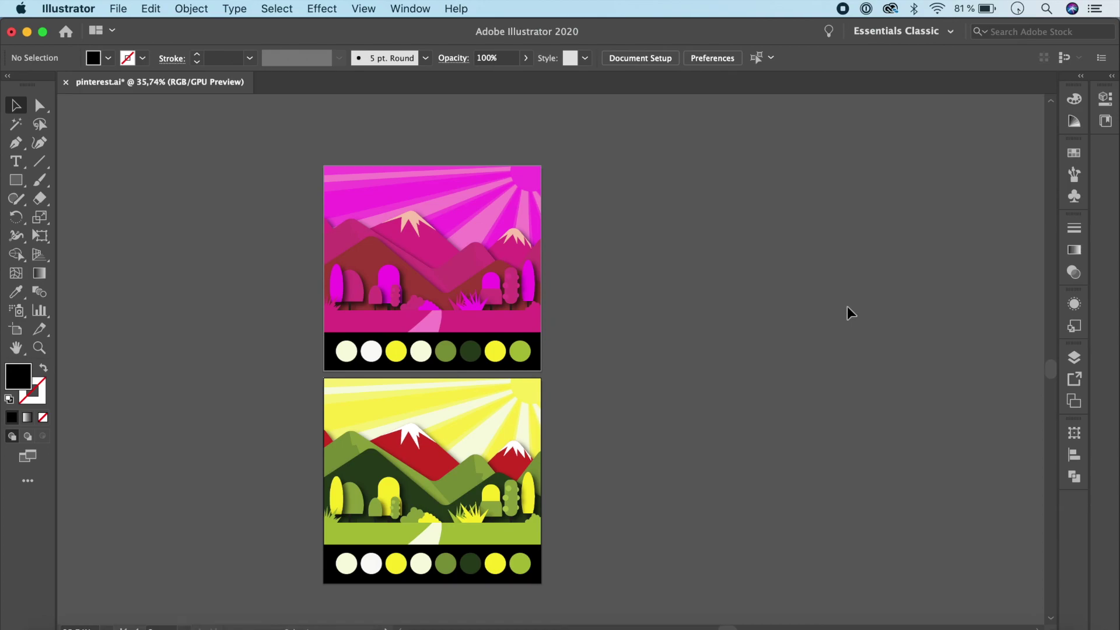
Open the Swatches panel, enlarge it to review the saved color groups, then collapse it
left_click(413, 8)
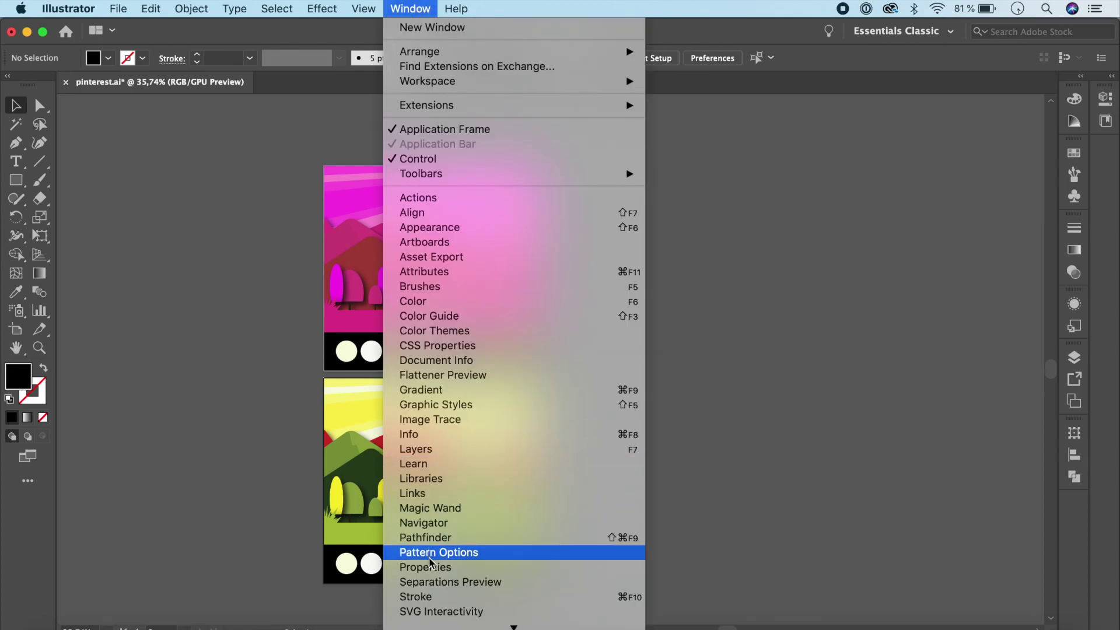
scroll(437, 589, "down", 5)
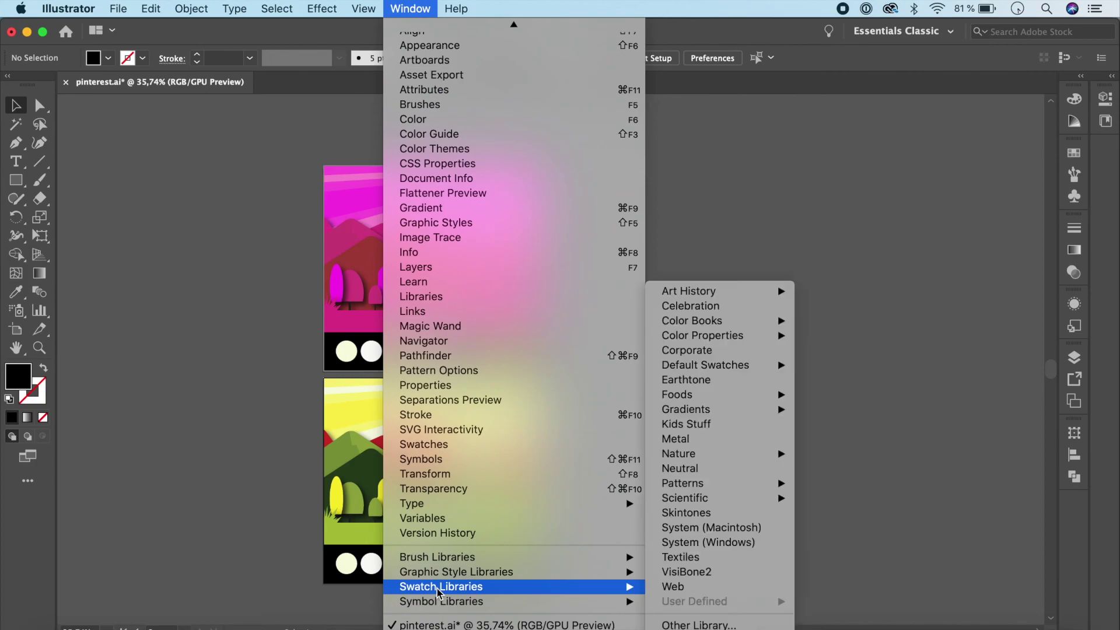
left_click(430, 452)
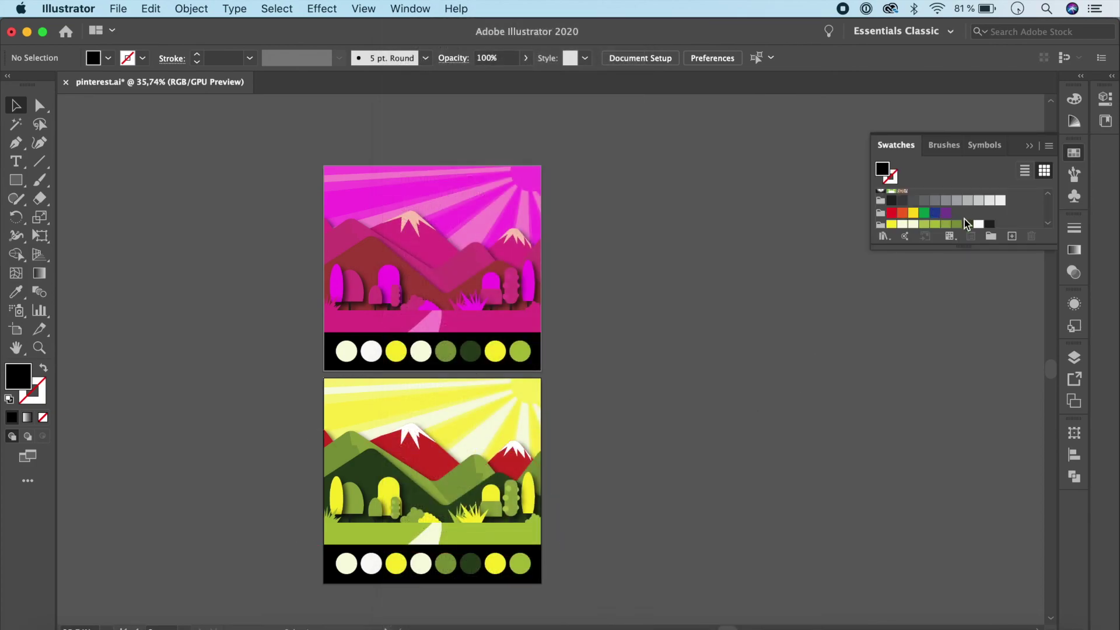
left_click_drag(966, 250, 966, 396)
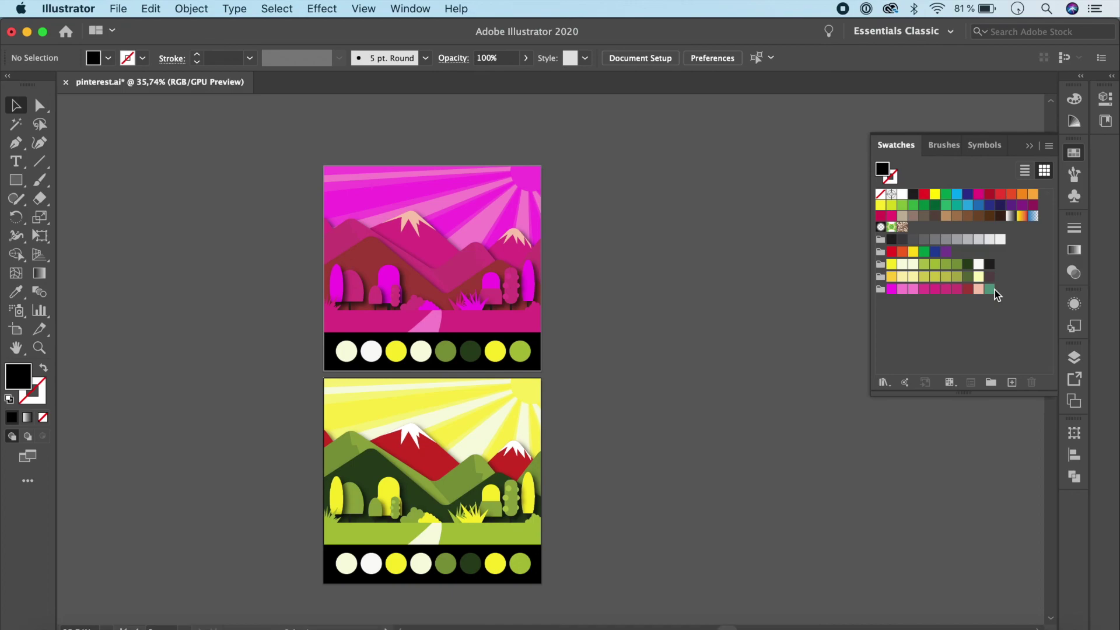
left_click(190, 271)
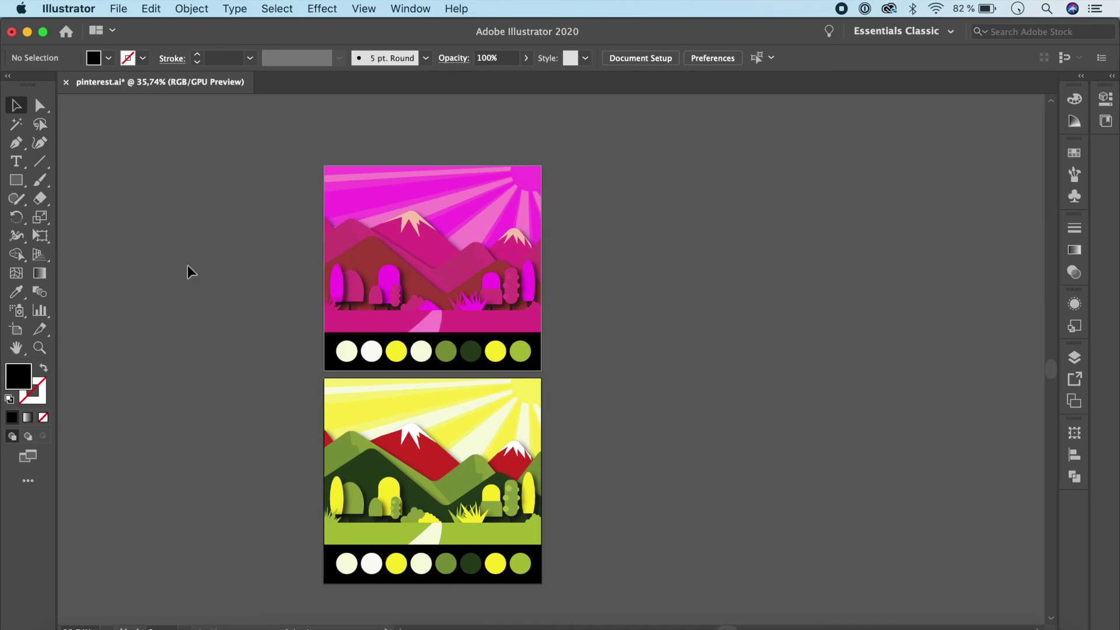